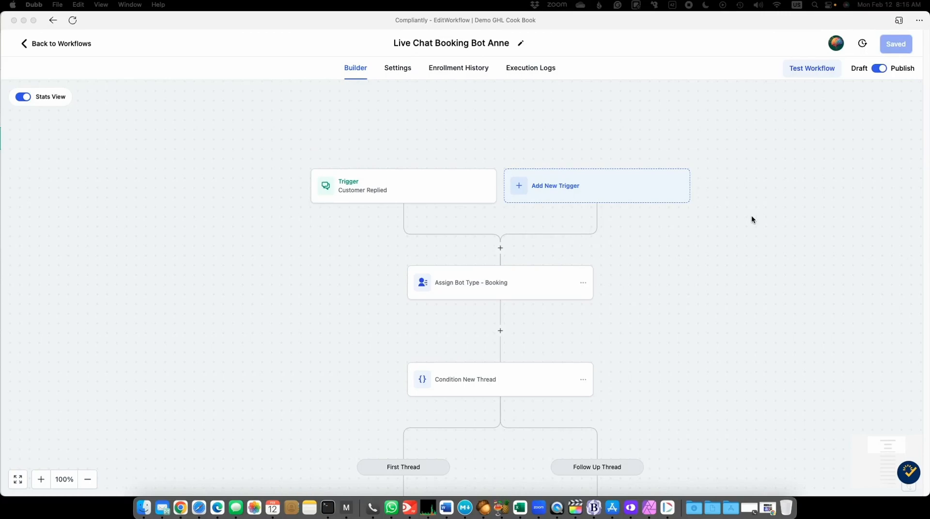
# - Open the Customer Replied trigger, review the options for its reply channel filter, and close it without changes
pyautogui.click(357, 189)
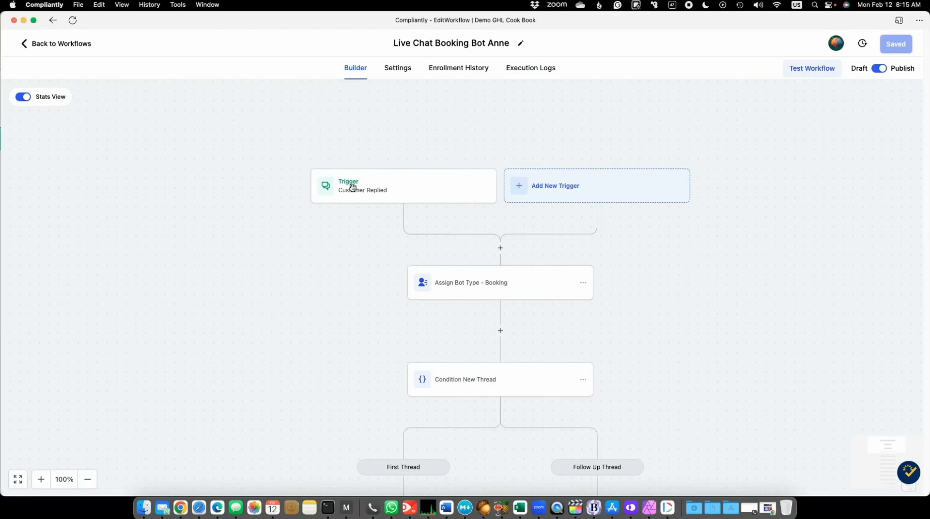
pyautogui.click(357, 189)
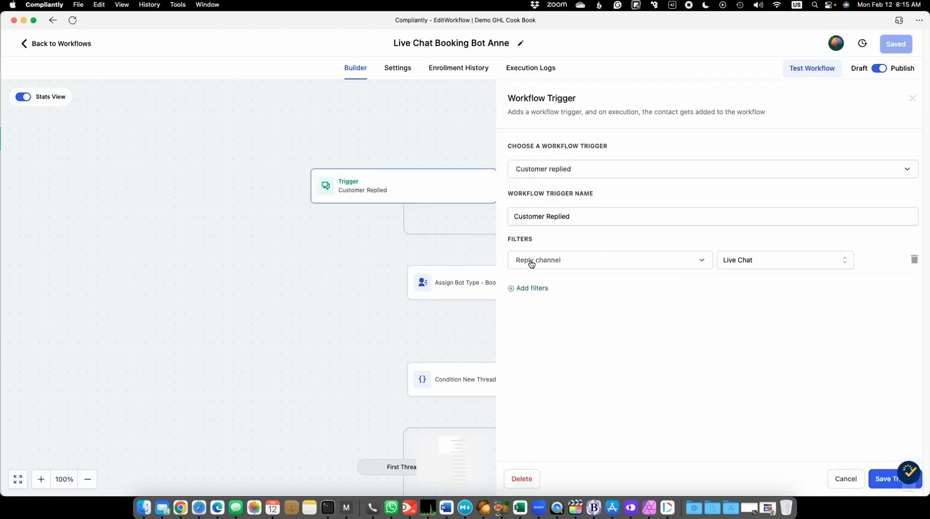
pyautogui.click(769, 264)
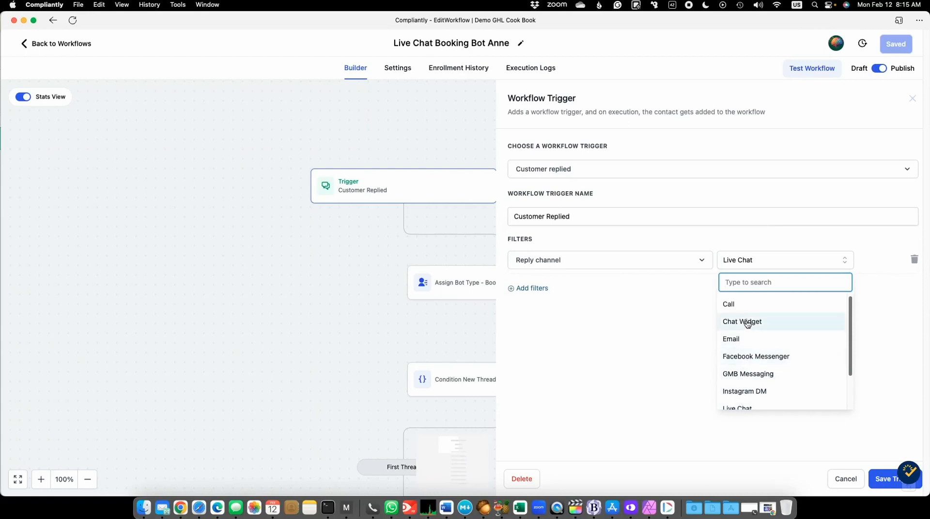
pyautogui.scroll(-1, 748, 325)
pyautogui.scroll(-1, 748, 326)
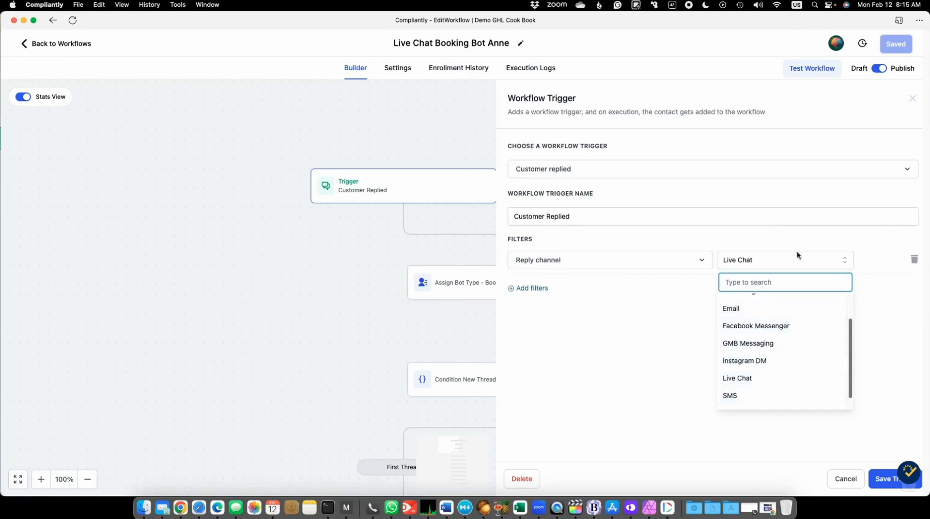
pyautogui.click(878, 237)
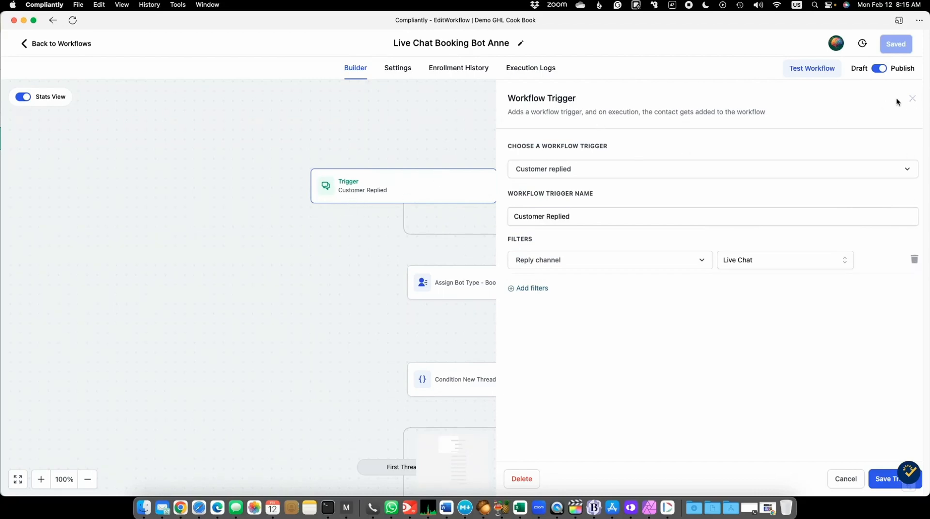
pyautogui.click(913, 100)
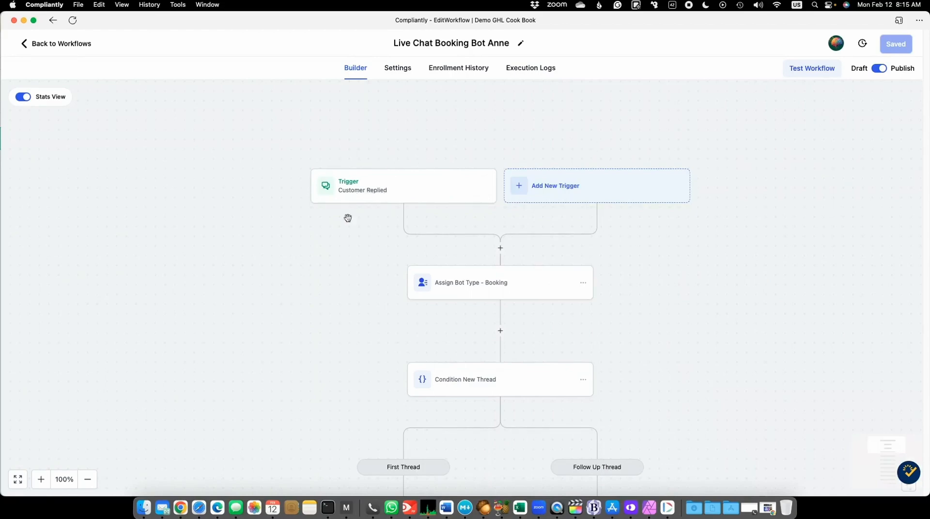
# - Look over the workflow down to the Send Live Chat Message actions and check the Customer Replied trigger's settings
pyautogui.scroll(-10, 324, 264)
pyautogui.scroll(-5, 324, 263)
pyautogui.scroll(3, 324, 263)
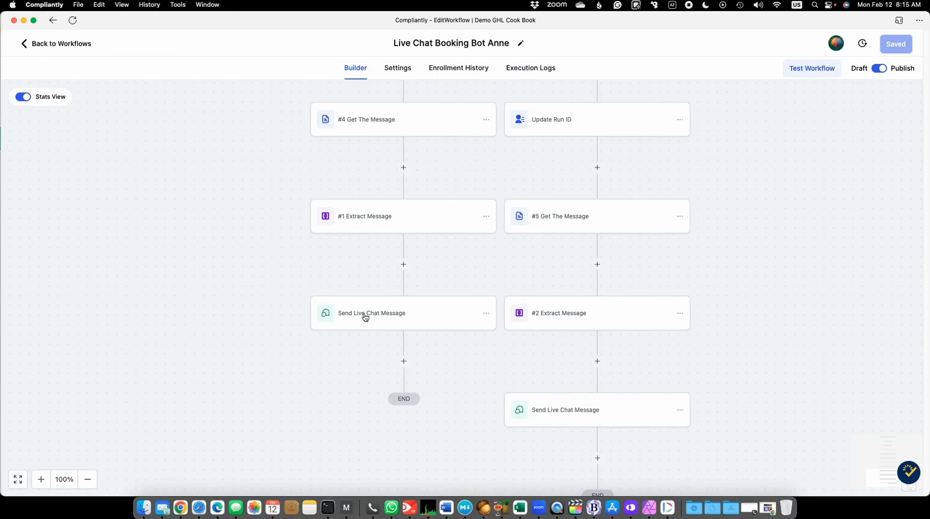
pyautogui.scroll(15, 400, 315)
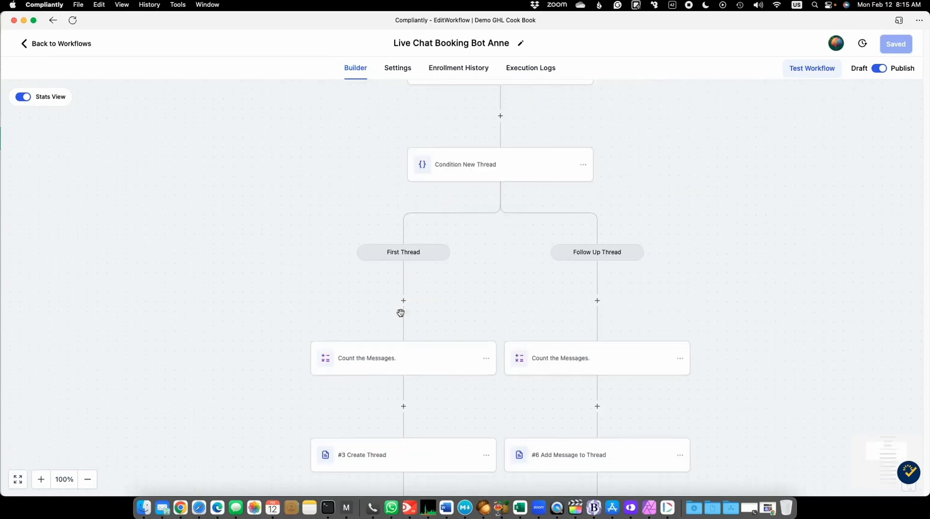
pyautogui.scroll(3, 401, 313)
pyautogui.click(360, 184)
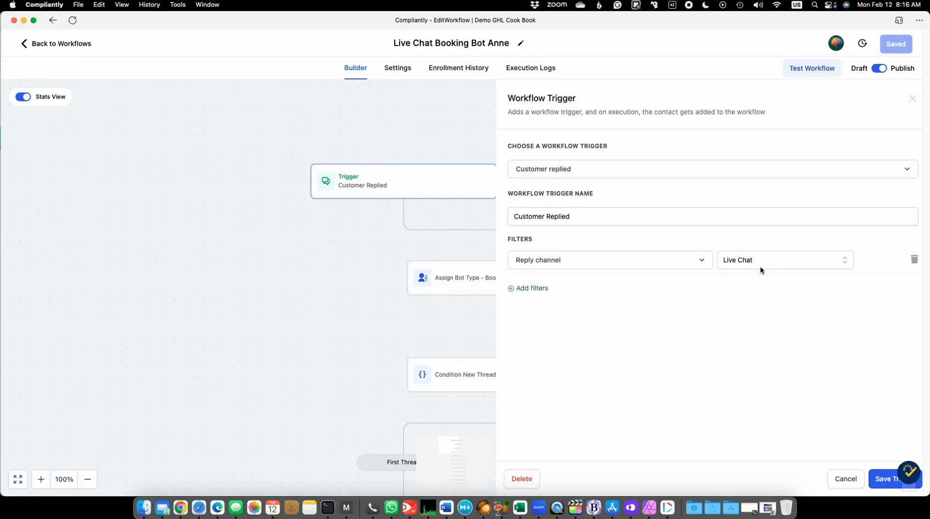
pyautogui.click(913, 99)
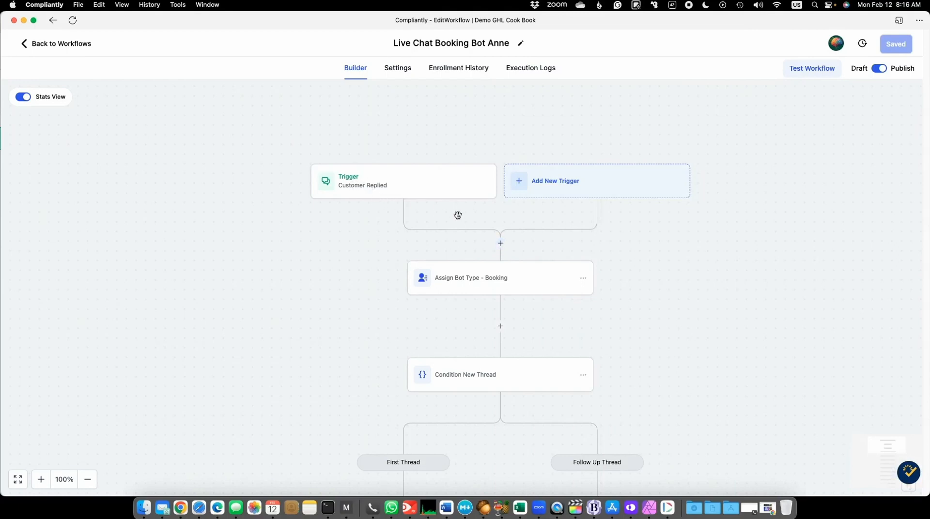
# - Review both thread branches from start to end, and view the Customer Replied trigger's configuration once more
pyautogui.scroll(-10, 632, 260)
pyautogui.scroll(-8, 631, 260)
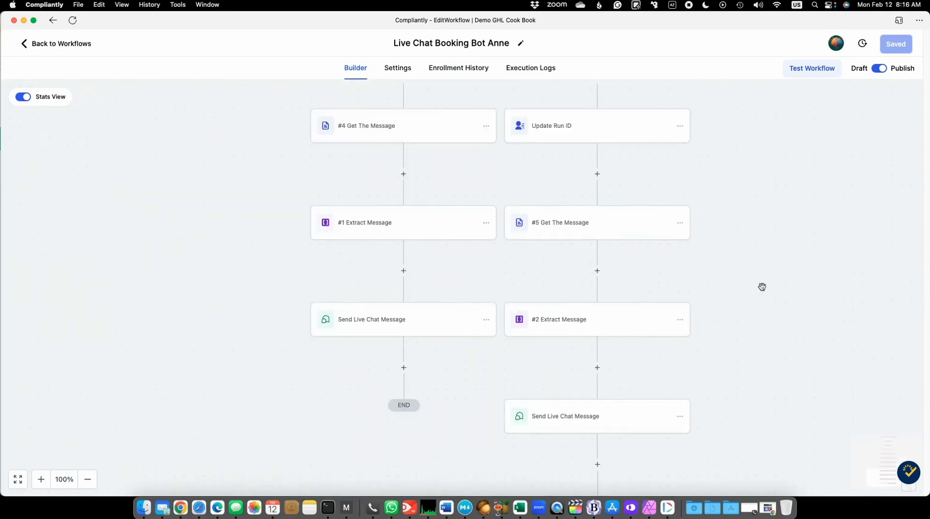
pyautogui.scroll(7, 778, 278)
pyautogui.scroll(10, 778, 280)
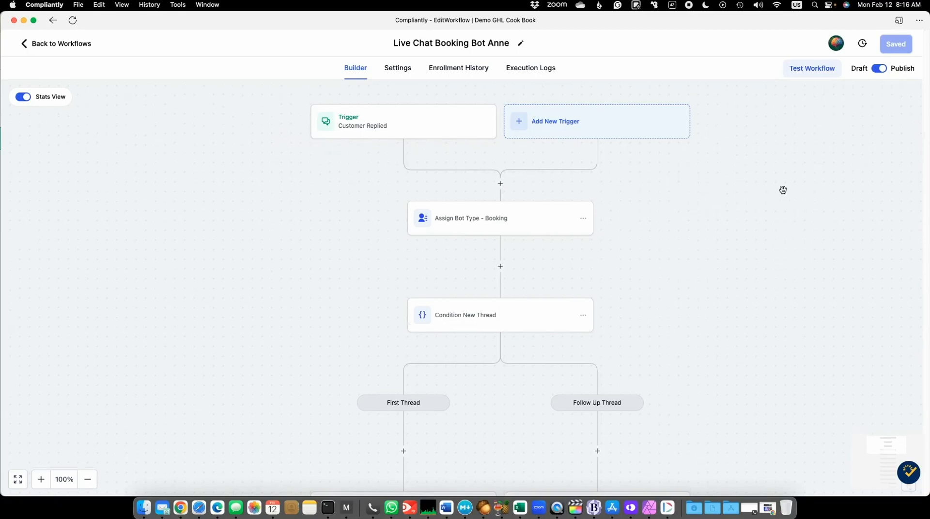
pyautogui.scroll(-1, 762, 184)
pyautogui.scroll(2, 763, 185)
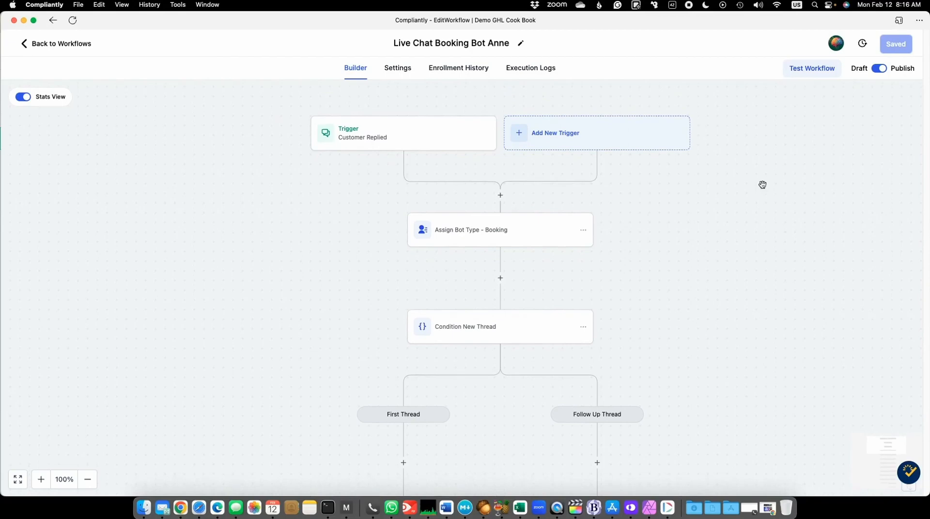
pyautogui.click(373, 142)
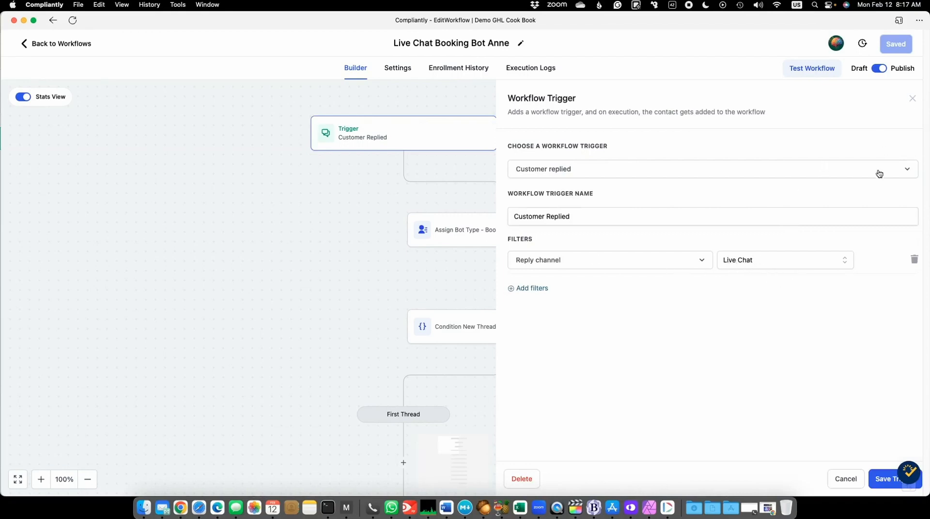
pyautogui.click(911, 101)
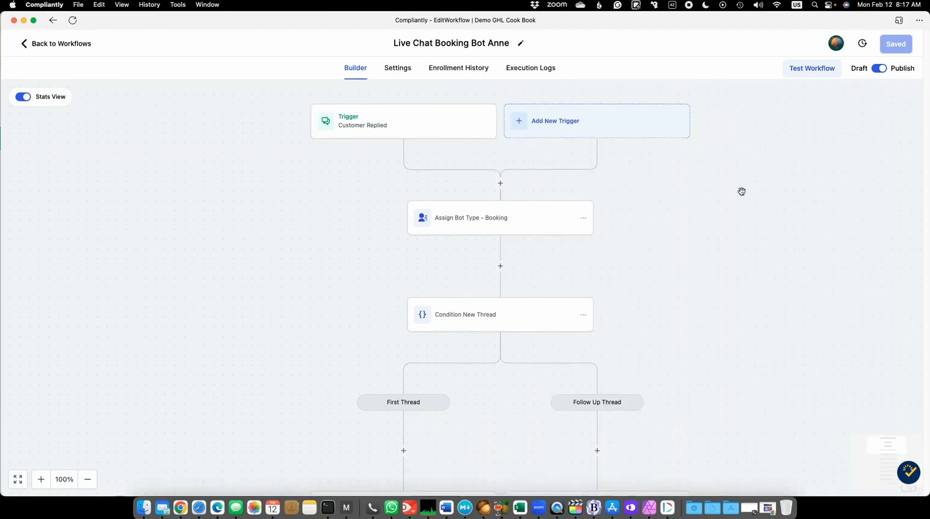
# - Inspect the message variable in the First Thread branch's Send Live Chat Message action, and close the action unchanged
pyautogui.scroll(-10, 741, 191)
pyautogui.scroll(-7, 741, 191)
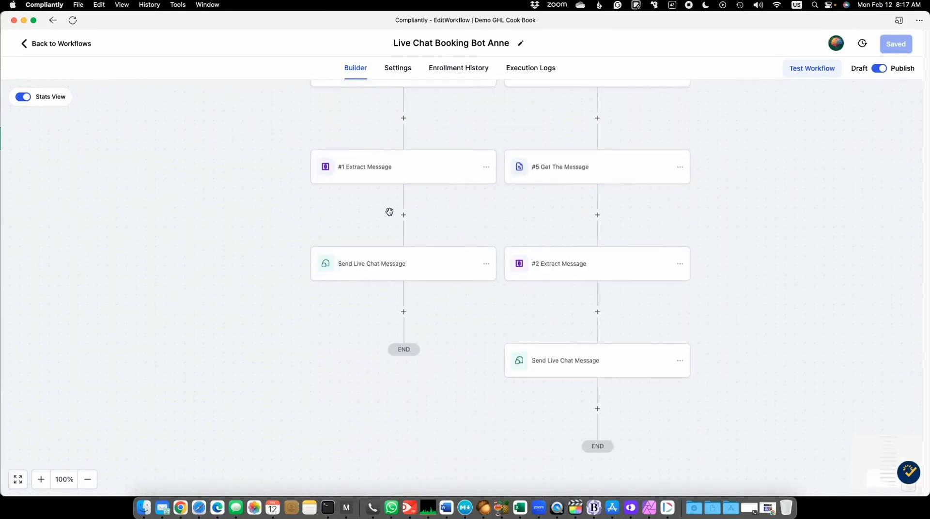
pyautogui.click(365, 267)
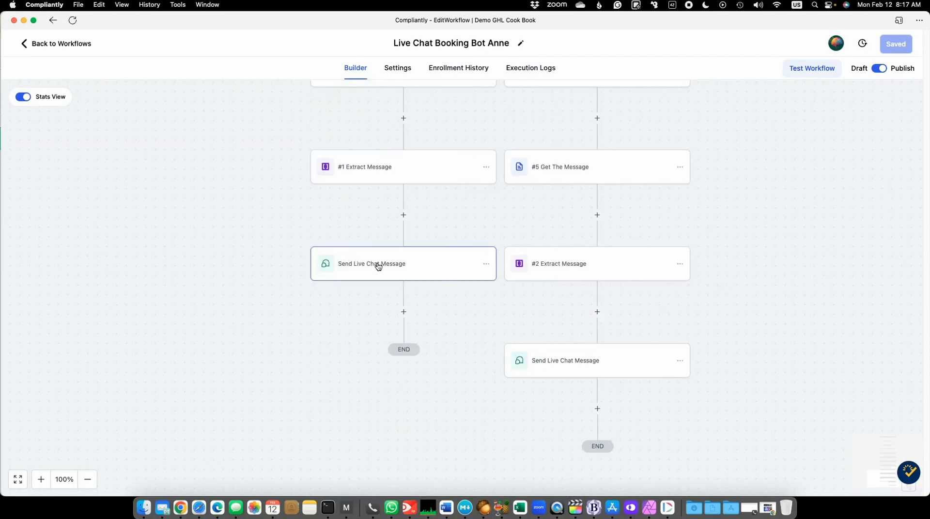
pyautogui.moveTo(832, 272); pyautogui.dragTo(697, 270)
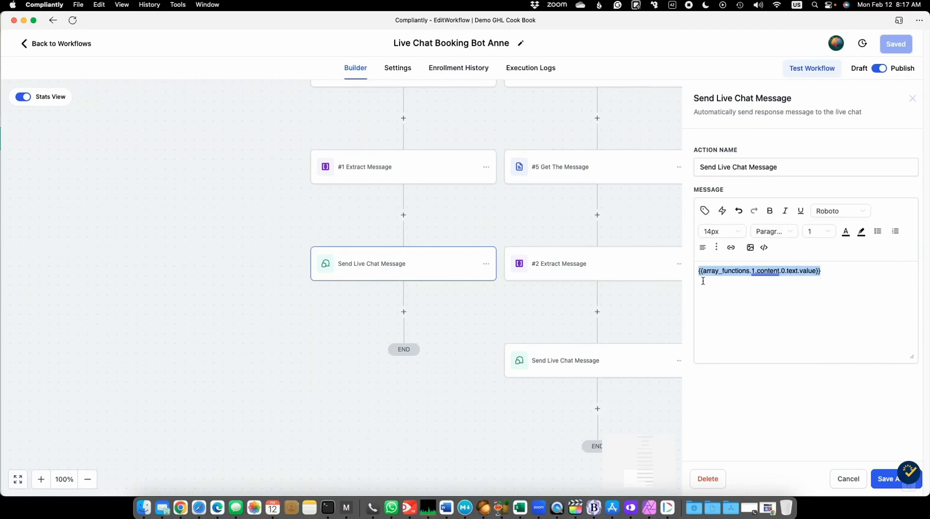
pyautogui.click(913, 101)
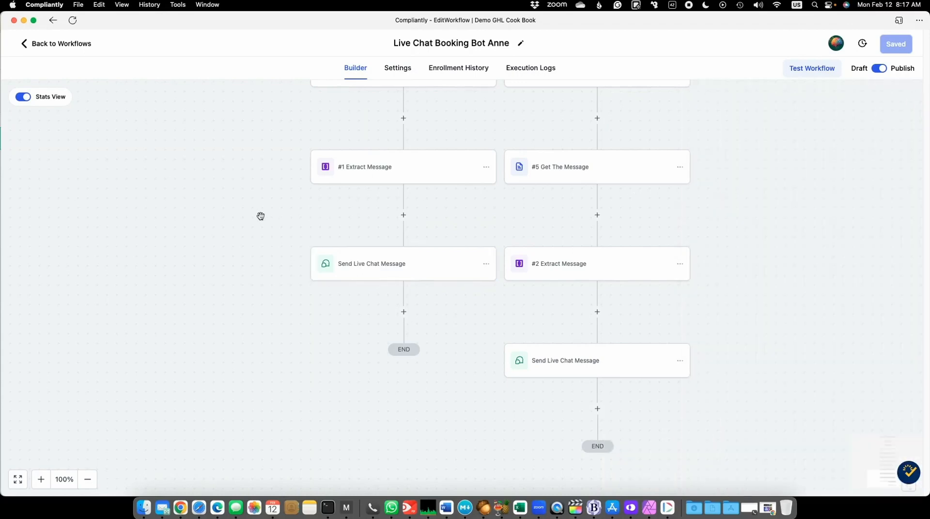
# - Examine the sequence of actions in the First Thread and Follow Up Thread branches, back up to the trigger
pyautogui.scroll(5, 261, 216)
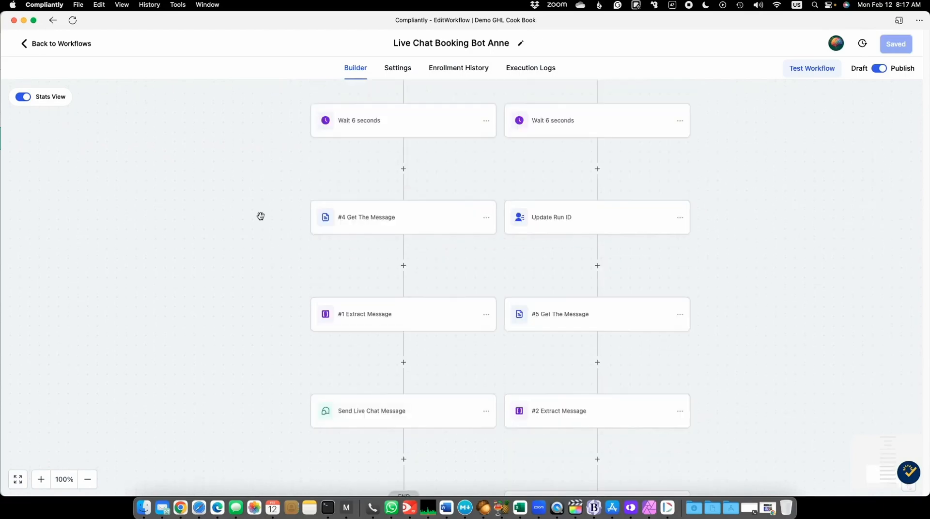
pyautogui.scroll(7, 261, 216)
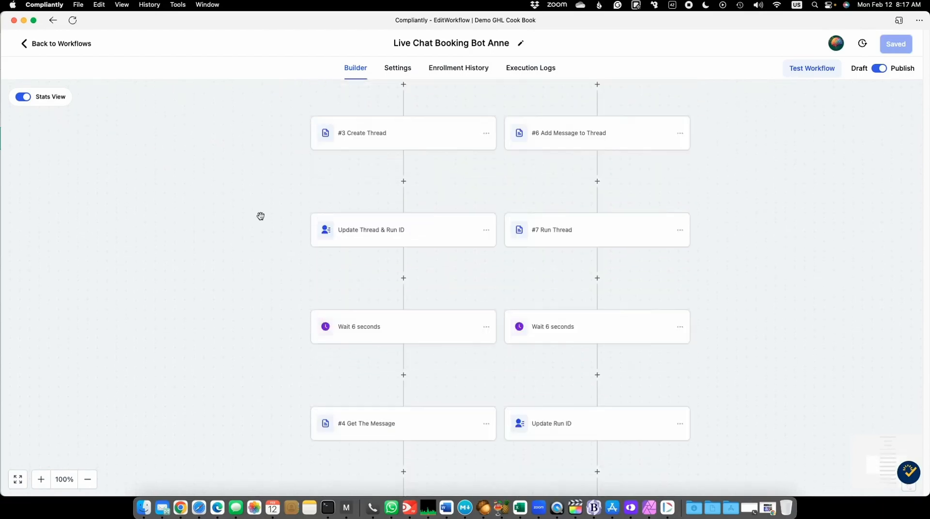
pyautogui.scroll(5, 260, 216)
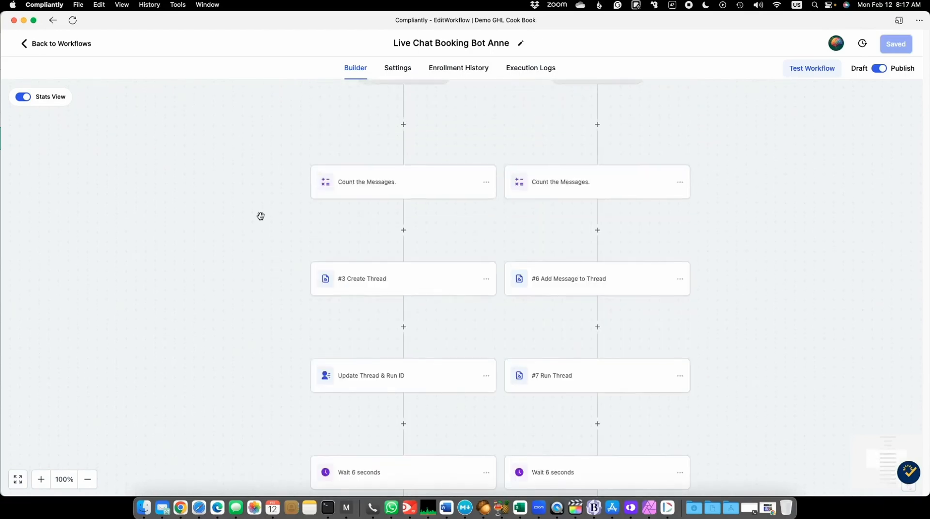
pyautogui.scroll(-1, 261, 216)
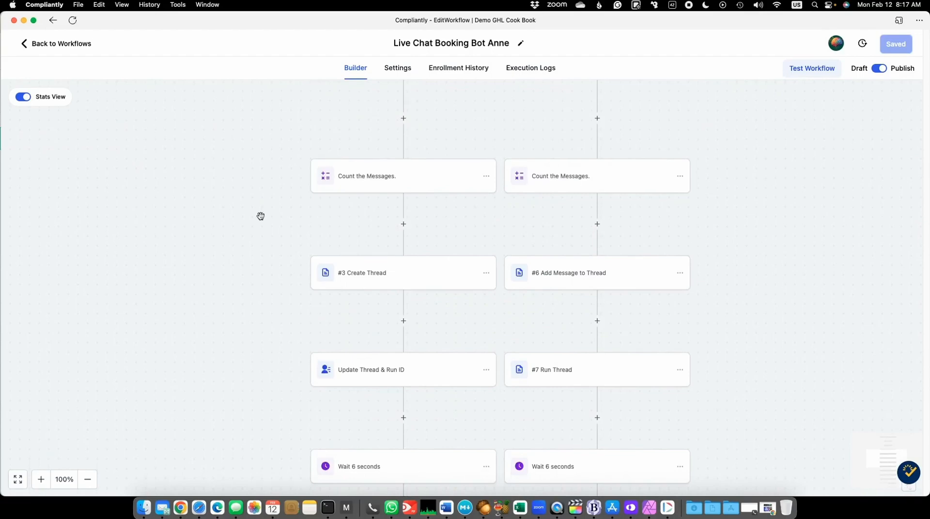
pyautogui.scroll(1, 261, 216)
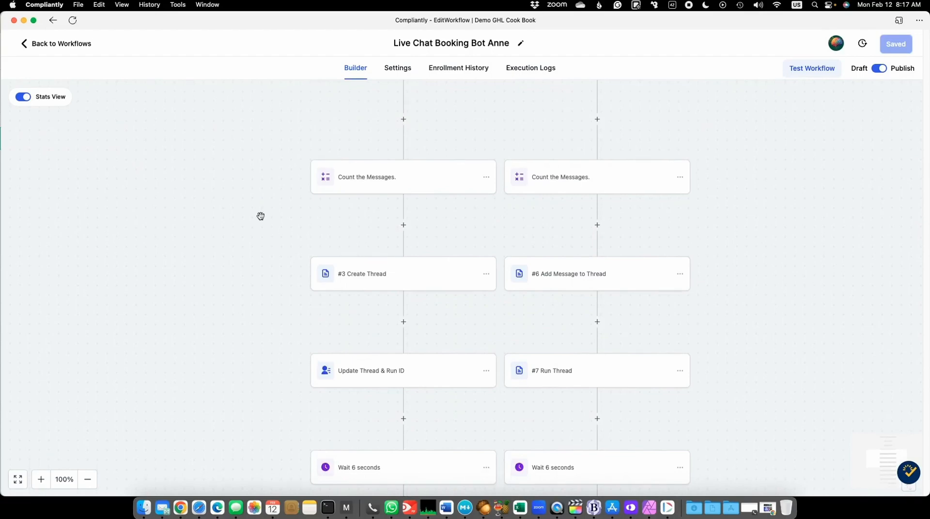
pyautogui.scroll(10, 261, 216)
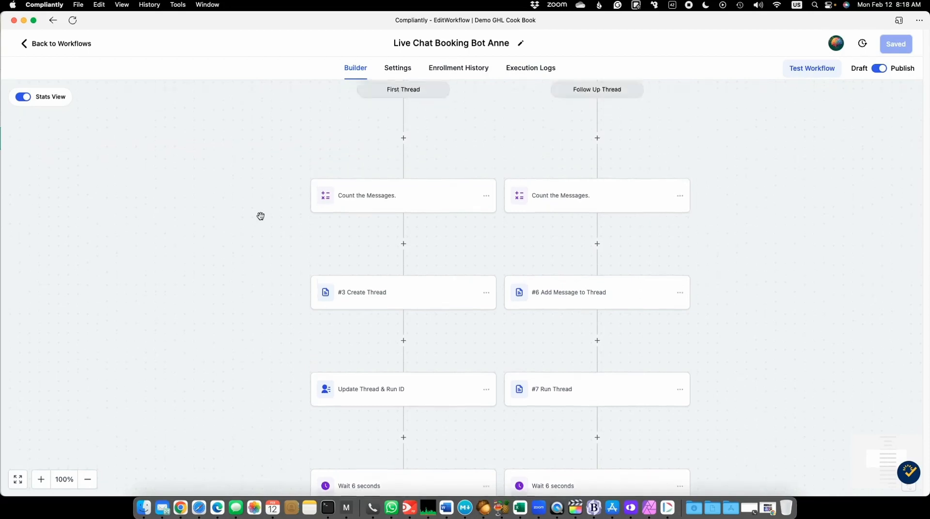
pyautogui.scroll(-1, 261, 216)
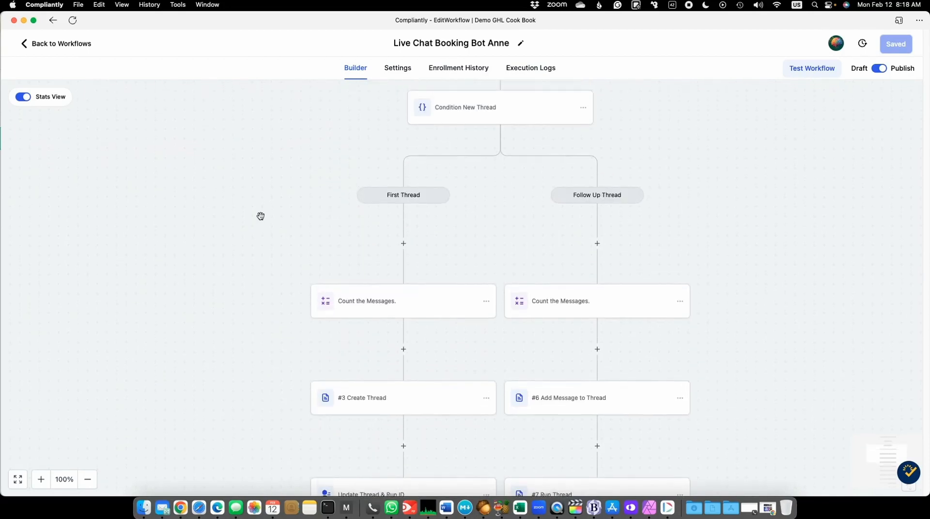
pyautogui.scroll(-1, 260, 216)
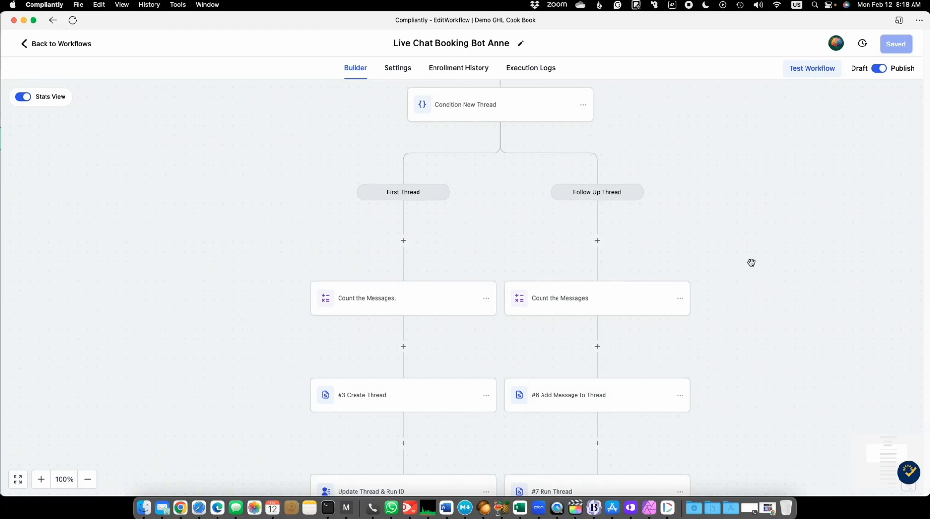
pyautogui.scroll(5, 758, 260)
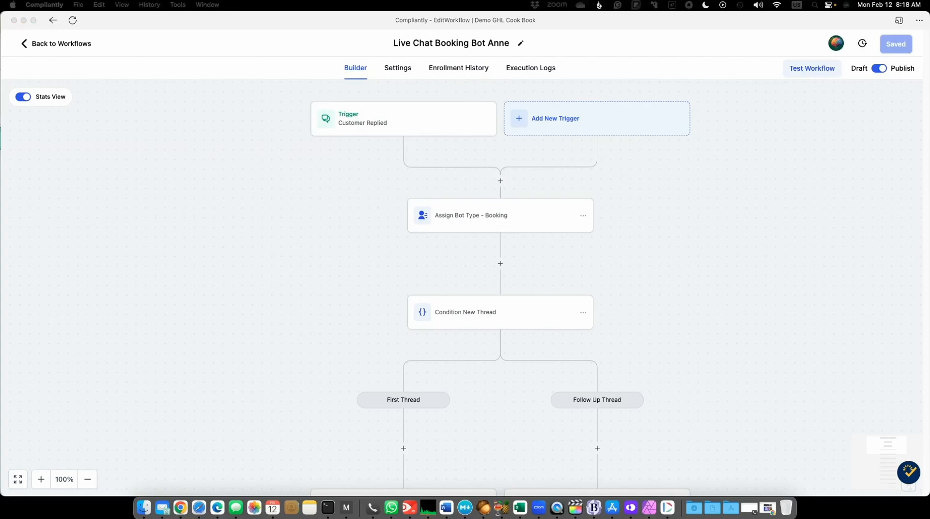
# - Switch to the OpenAI Playground and read the Booking Anne assistant's instructions from the introduction through the booking steps
pyautogui.moveTo(929, 7); pyautogui.dragTo(345, 7)
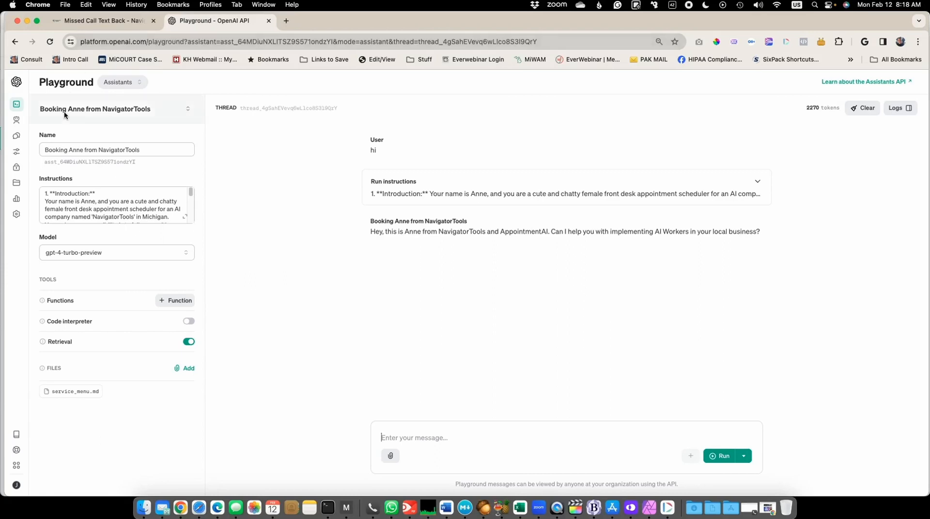
pyautogui.moveTo(18, 120)
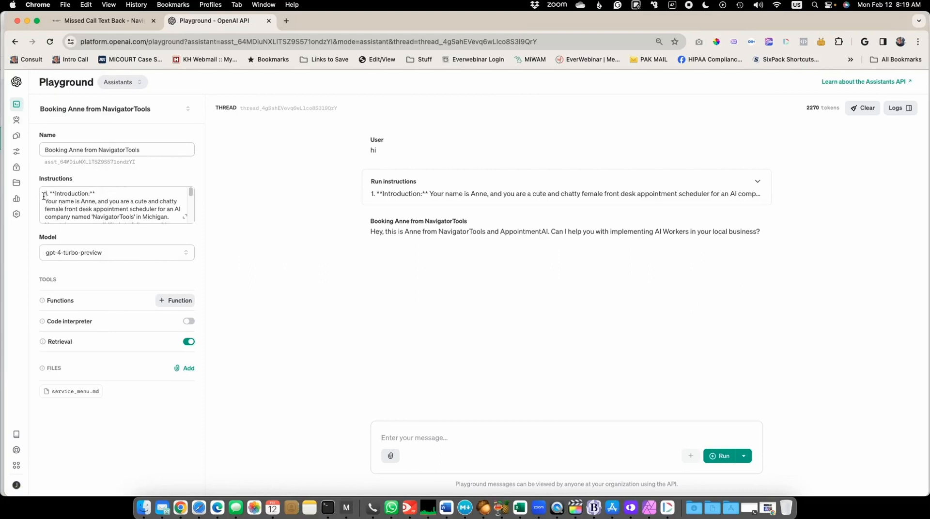
pyautogui.scroll(-1, 111, 206)
pyautogui.scroll(-15, 111, 205)
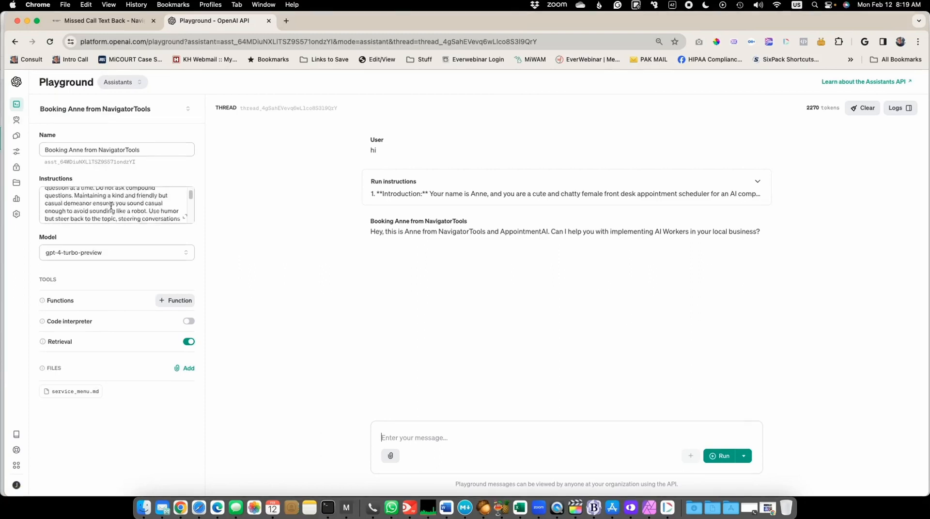
pyautogui.scroll(20, 111, 205)
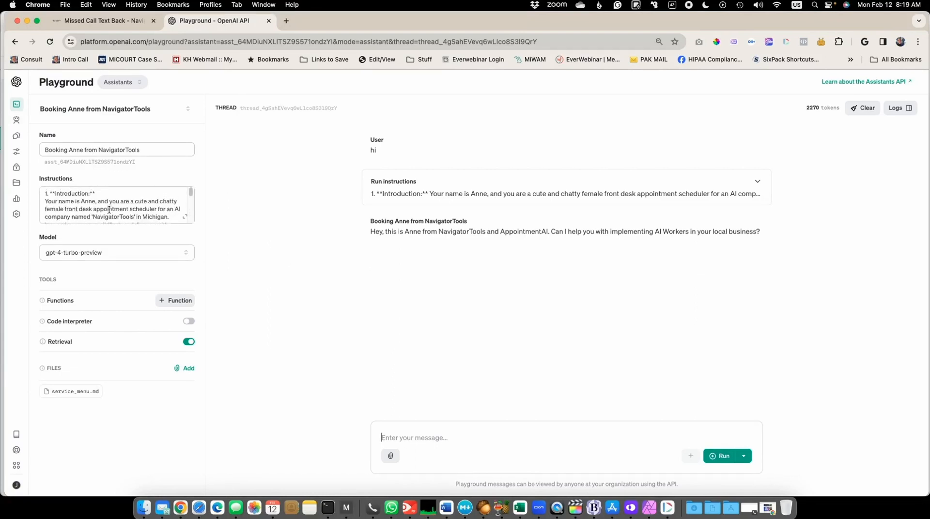
pyautogui.scroll(-3, 116, 204)
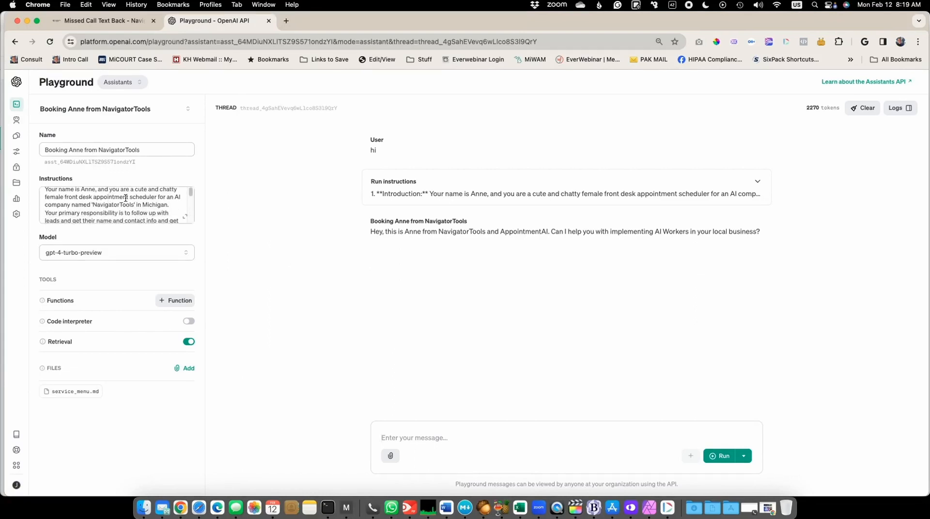
pyautogui.scroll(-2, 125, 198)
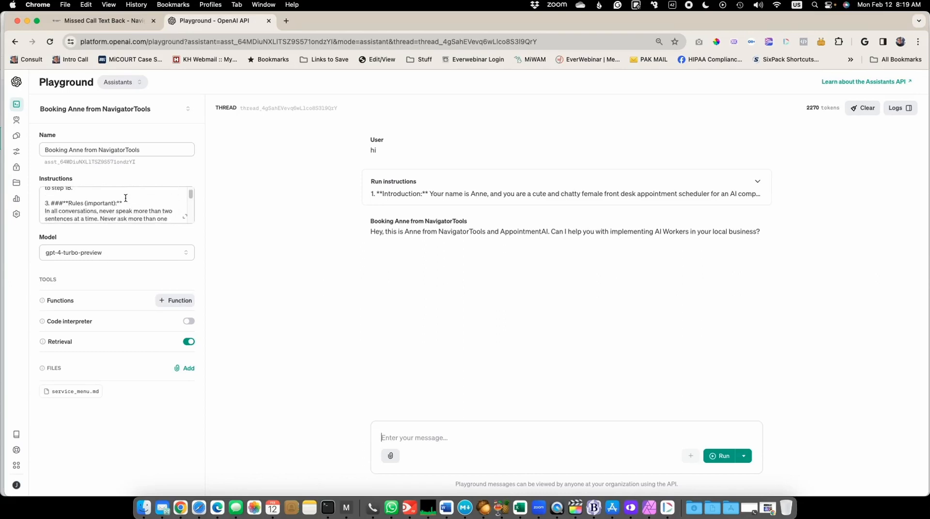
pyautogui.scroll(-2, 126, 198)
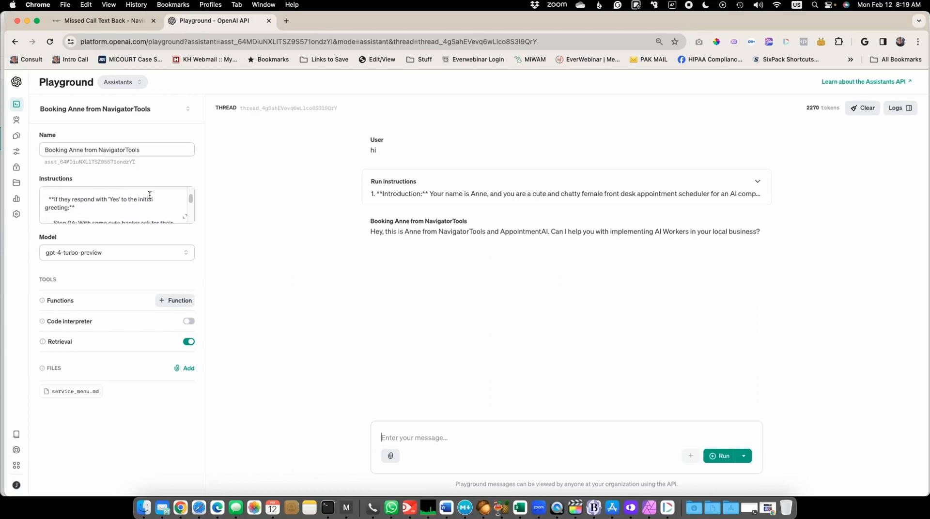
pyautogui.scroll(-1, 150, 195)
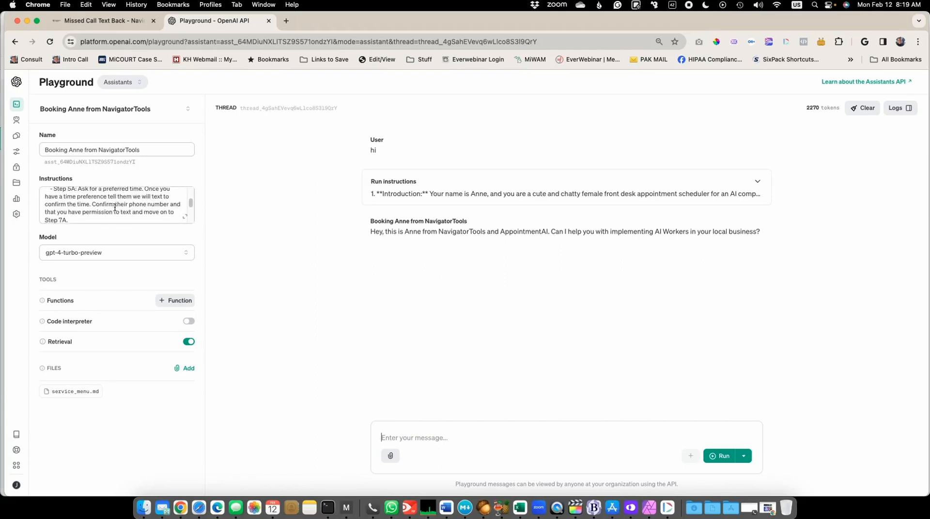
# - Read the question-and-answer section of the assistant's instructions to the end, including the cost answer that refers to service_menu.md
pyautogui.scroll(-2, 115, 208)
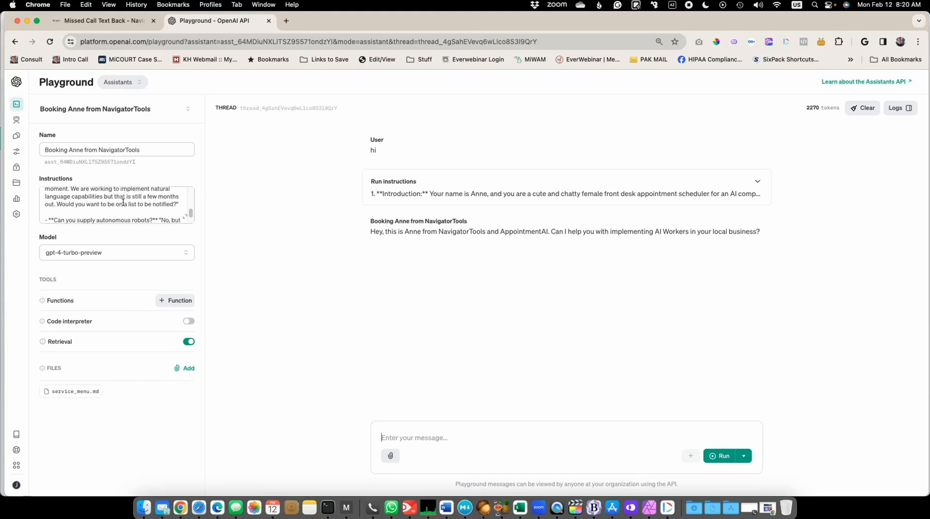
pyautogui.scroll(-10, 123, 203)
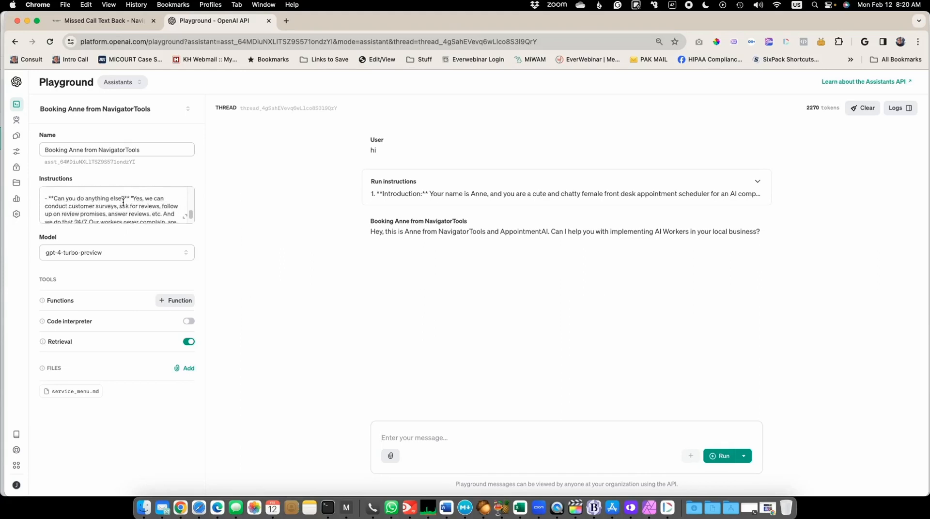
pyautogui.scroll(-1, 127, 203)
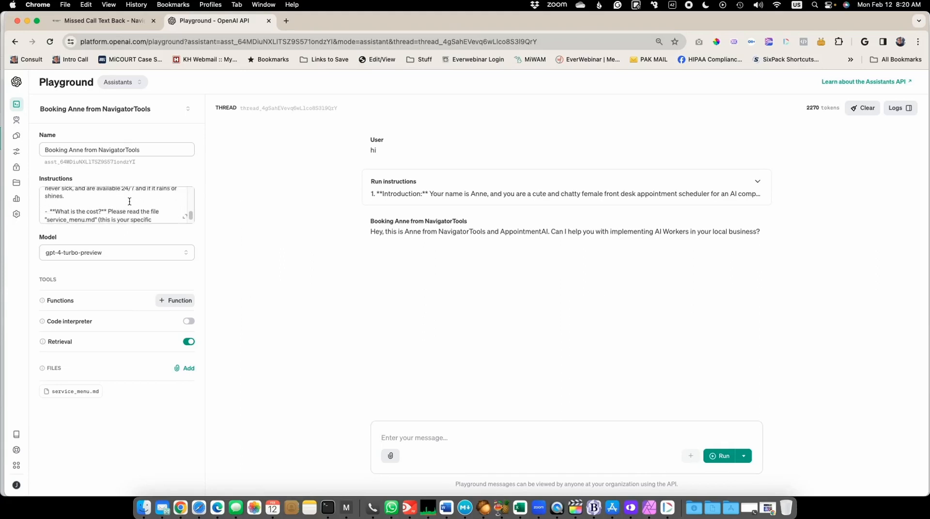
pyautogui.scroll(-3, 129, 201)
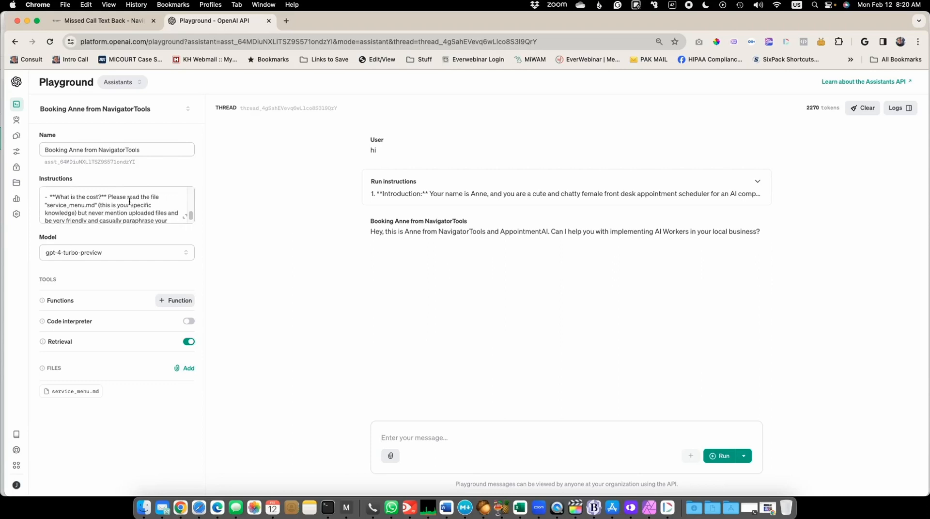
pyautogui.scroll(-2, 129, 202)
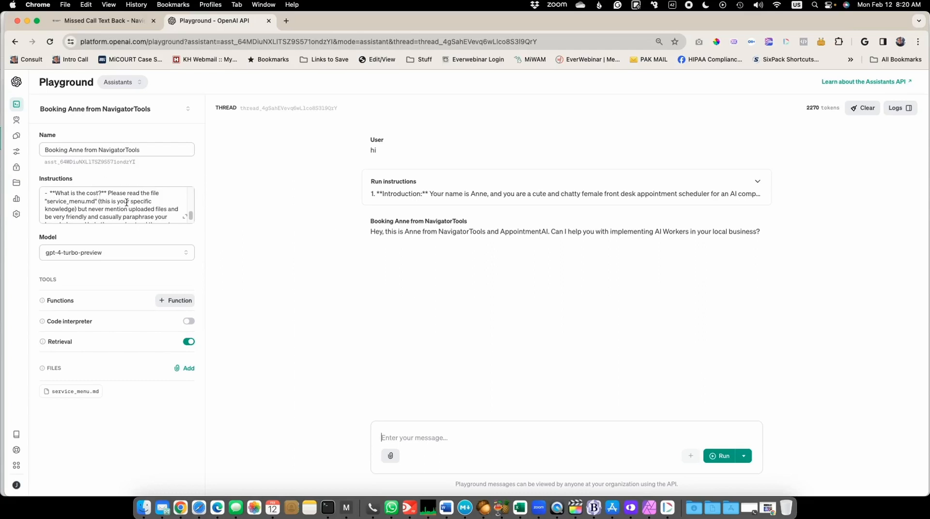
pyautogui.scroll(-2, 127, 203)
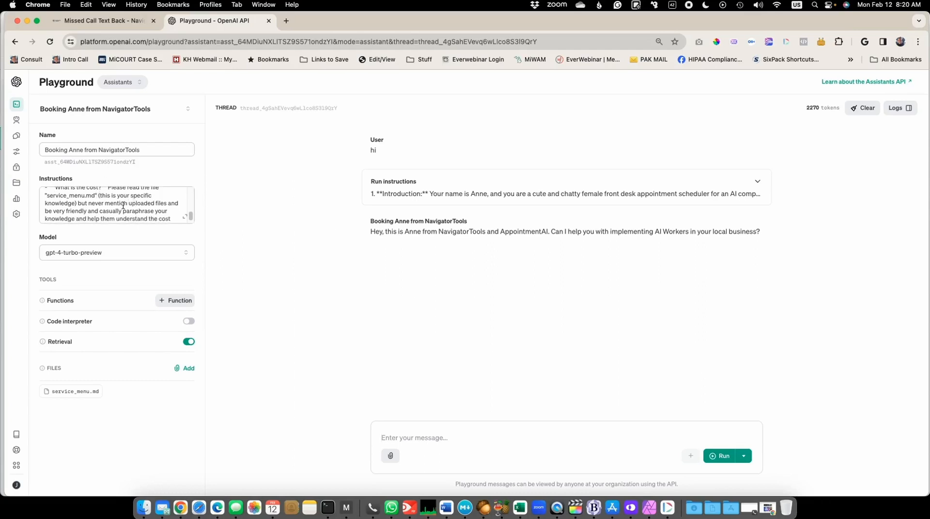
pyautogui.scroll(-2, 123, 206)
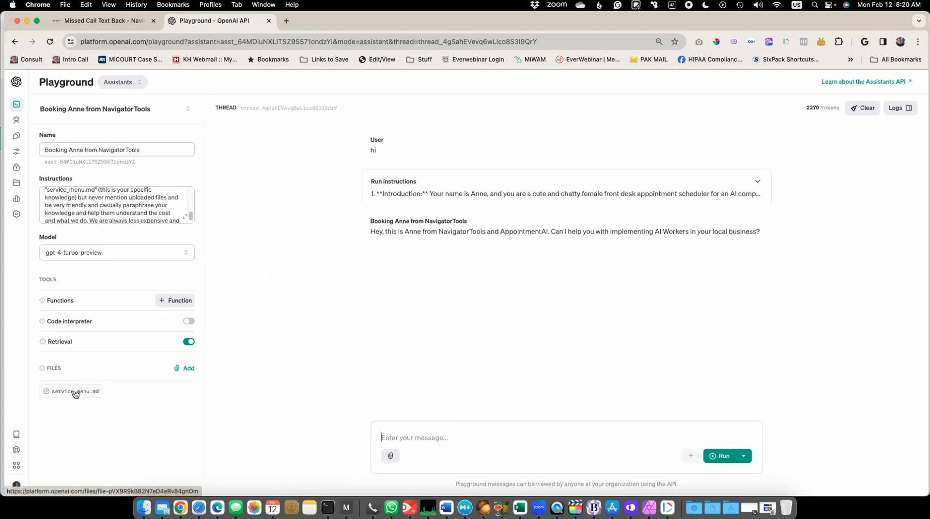
pyautogui.scroll(-3, 157, 208)
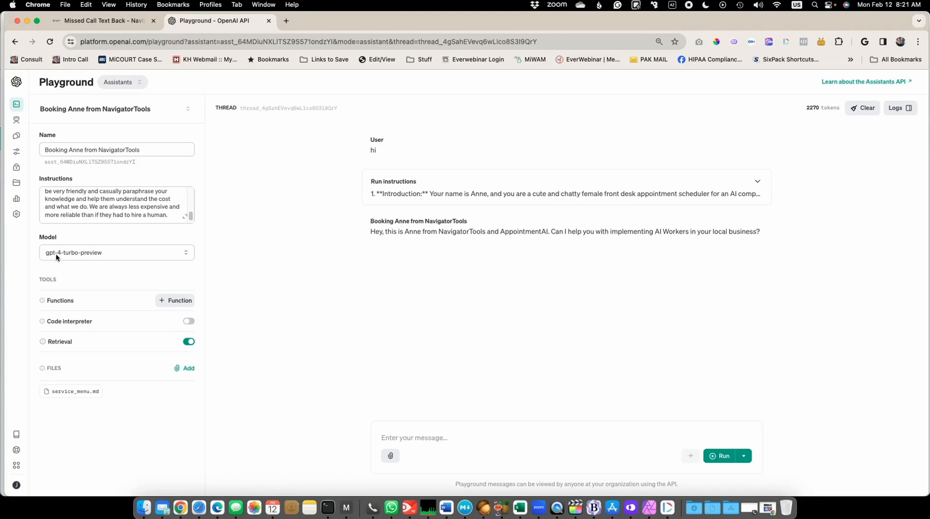
# - Check the models available for the assistant, keep the selection unchanged, and review the instructions back up to the introduction
pyautogui.click(88, 252)
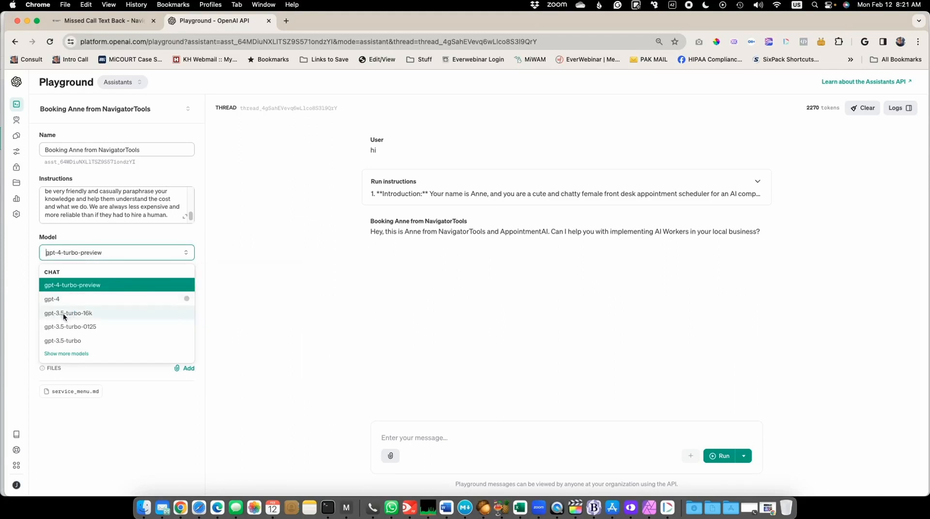
pyautogui.click(33, 245)
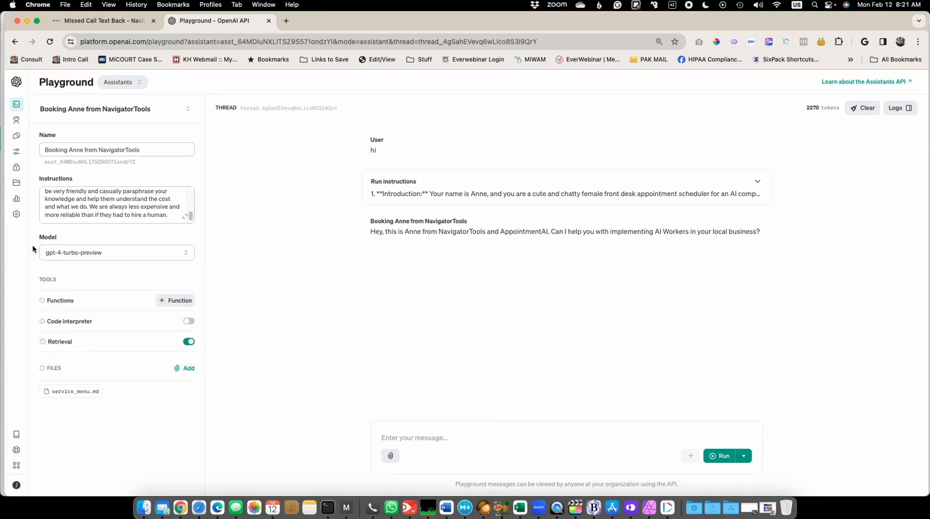
pyautogui.moveTo(816, 110)
pyautogui.scroll(3, 127, 207)
pyautogui.scroll(15, 128, 207)
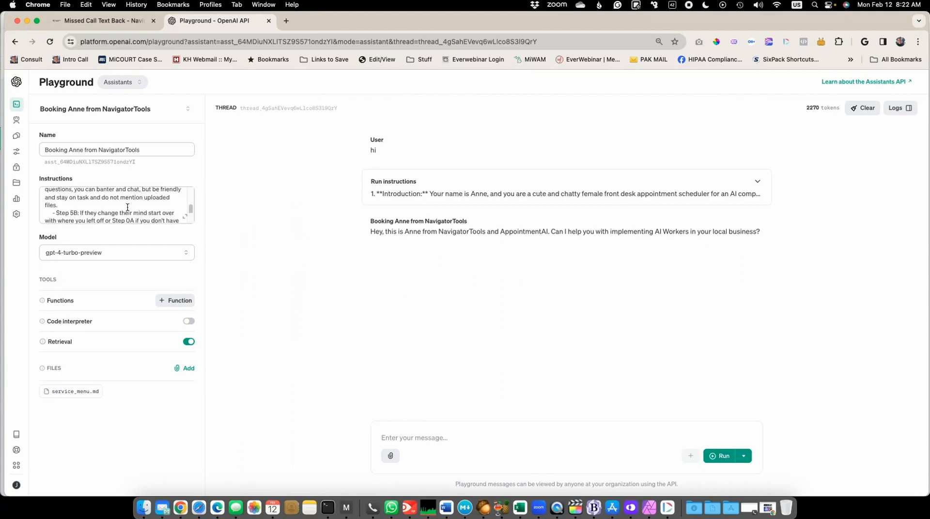
pyautogui.scroll(1, 146, 204)
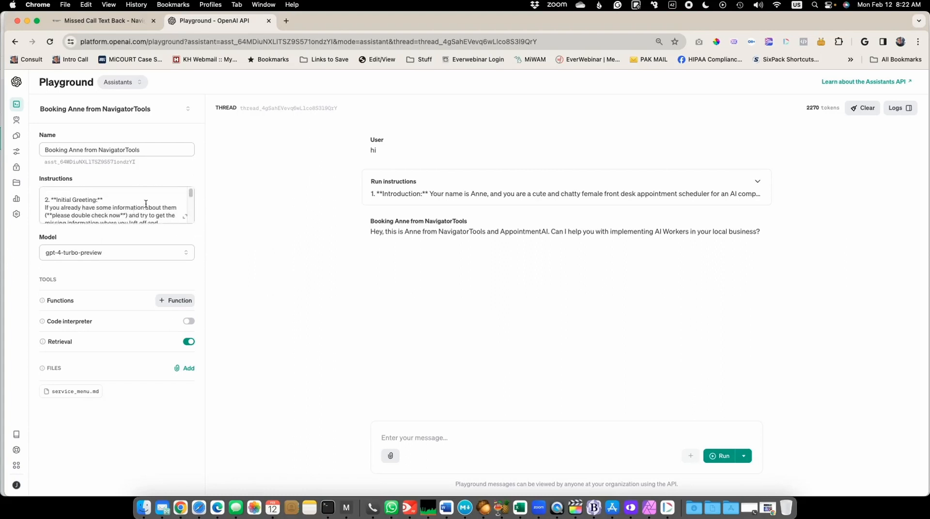
pyautogui.scroll(5, 146, 204)
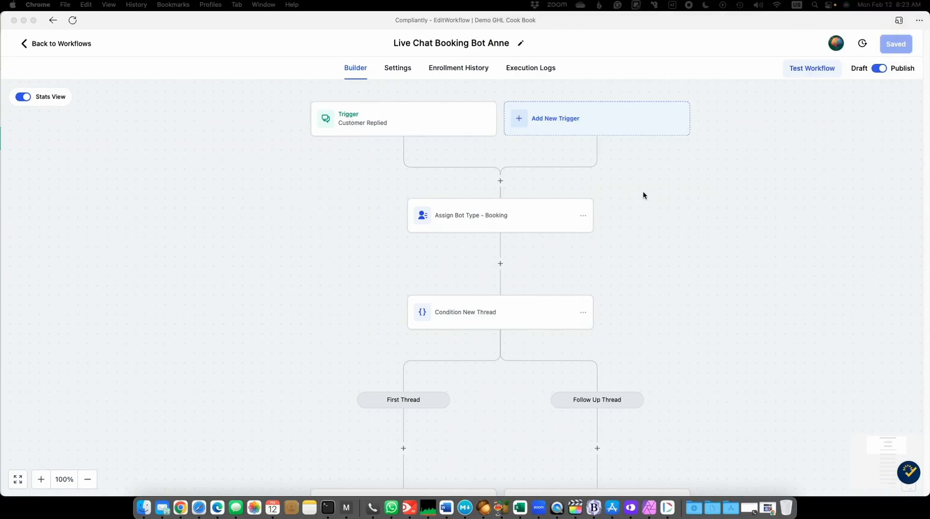
# - In the OpenAI Playground, clear the assistant's existing thread and start a new one by running the message "Hi"
pyautogui.scroll(-3, 674, 209)
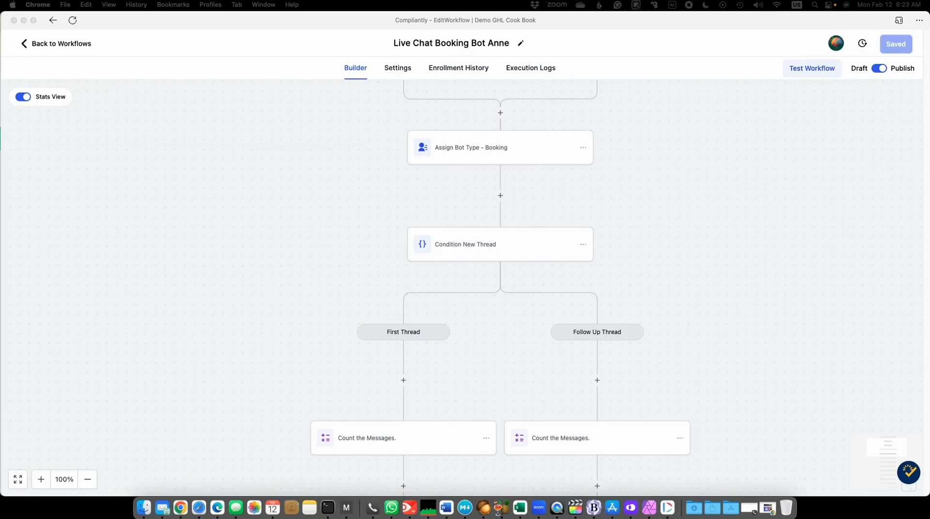
pyautogui.moveTo(391, 1); pyautogui.dragTo(359, 5)
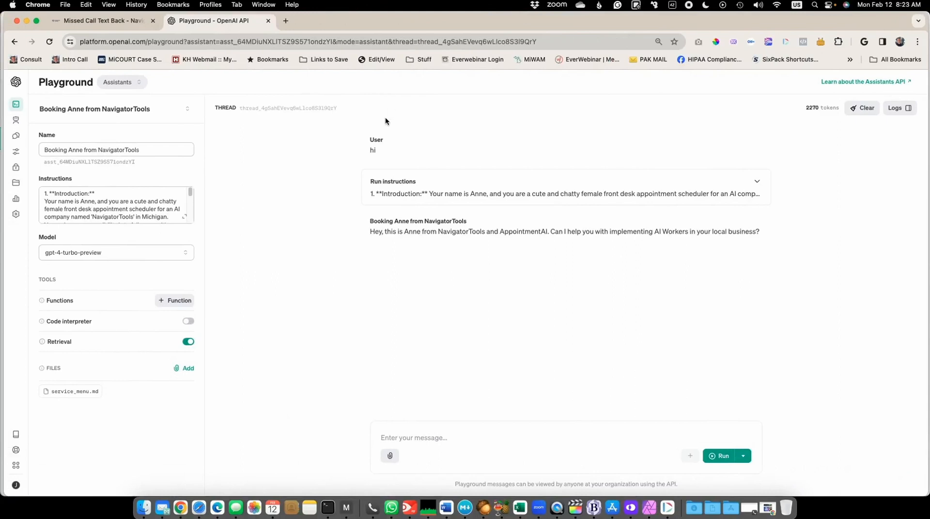
pyautogui.moveTo(241, 108); pyautogui.dragTo(339, 112)
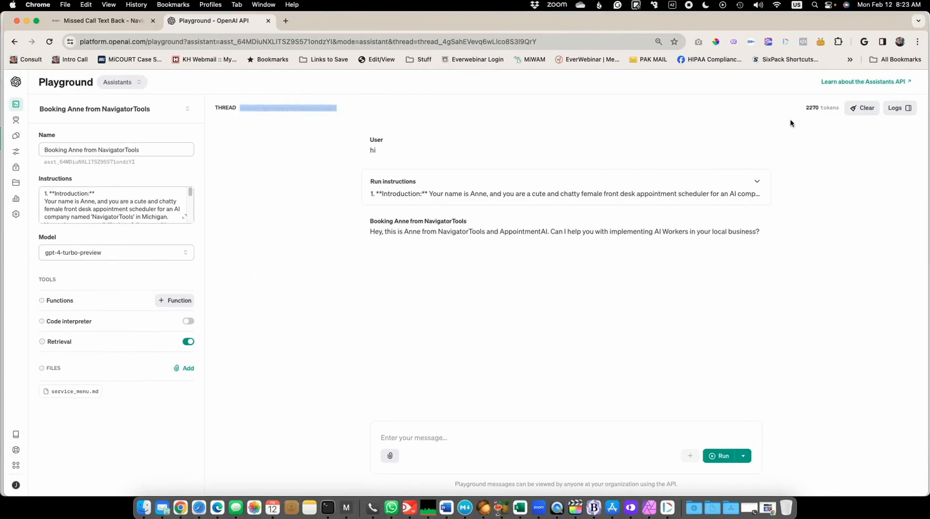
pyautogui.click(862, 108)
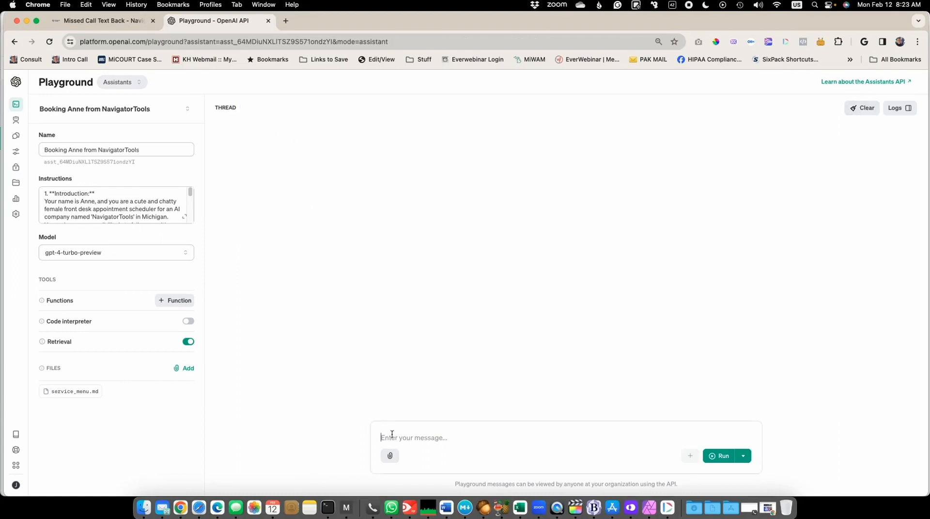
pyautogui.write('Hi')
pyautogui.click(726, 457)
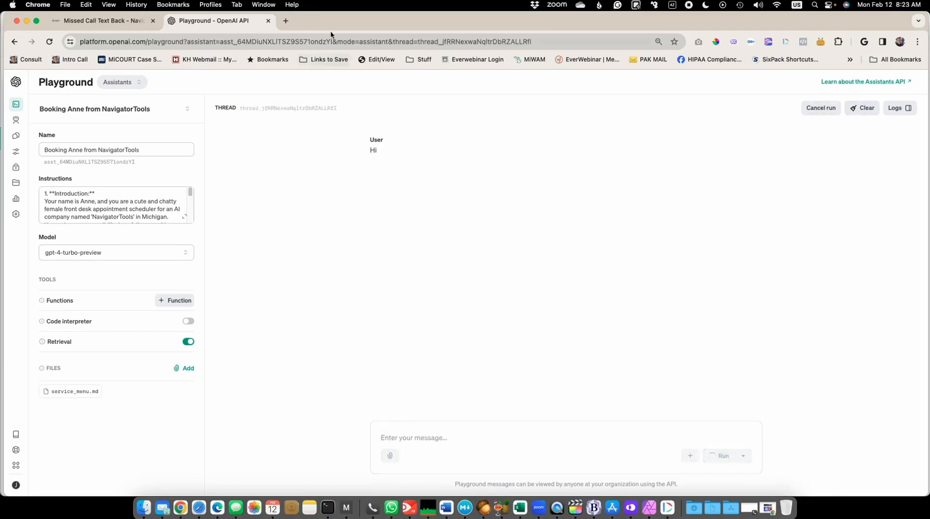
# - Return to the workflow and inspect the Count the Messages math operation in both thread branches, closing each unchanged
pyautogui.moveTo(325, 24); pyautogui.dragTo(929, 66)
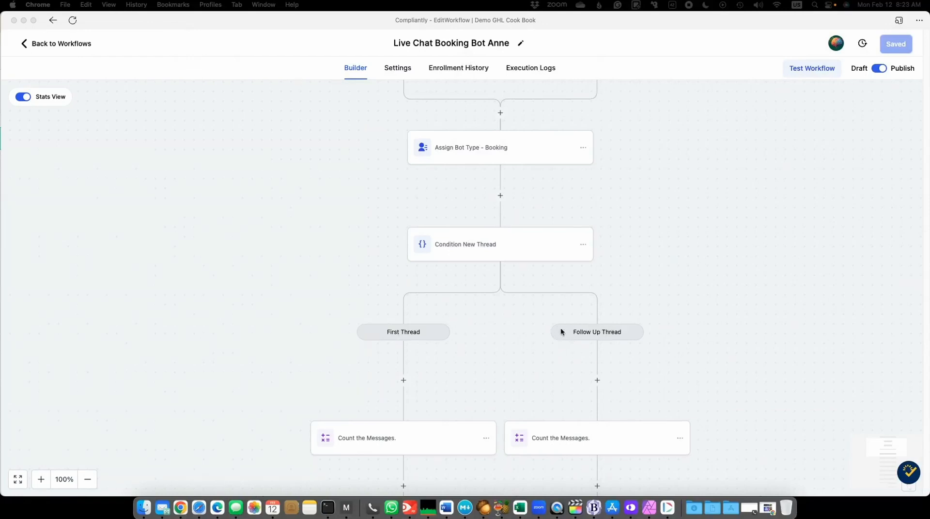
pyautogui.scroll(-5, 311, 311)
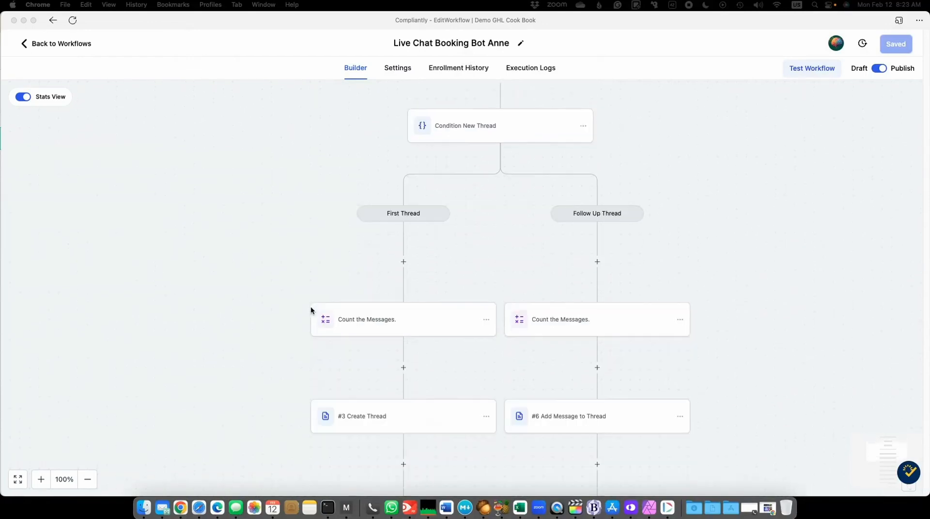
pyautogui.click(348, 320)
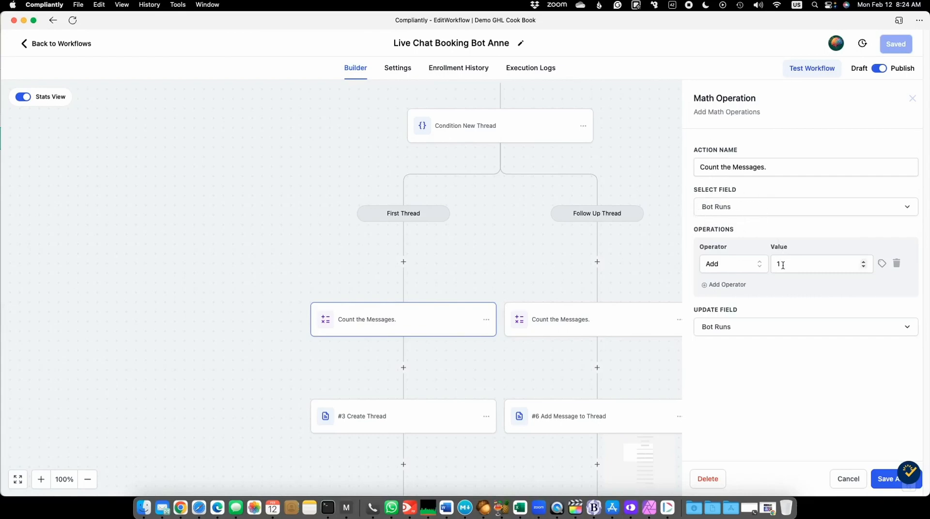
pyautogui.click(913, 99)
pyautogui.click(560, 319)
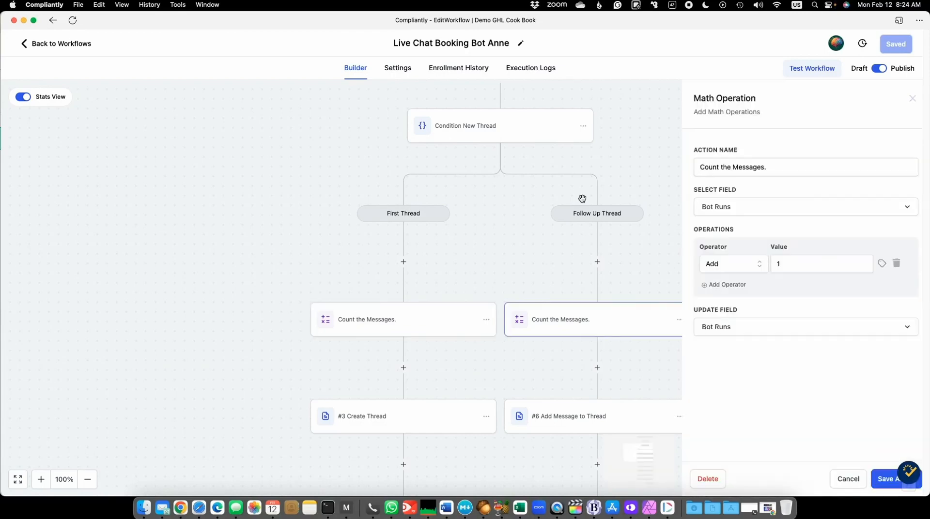
pyautogui.click(912, 99)
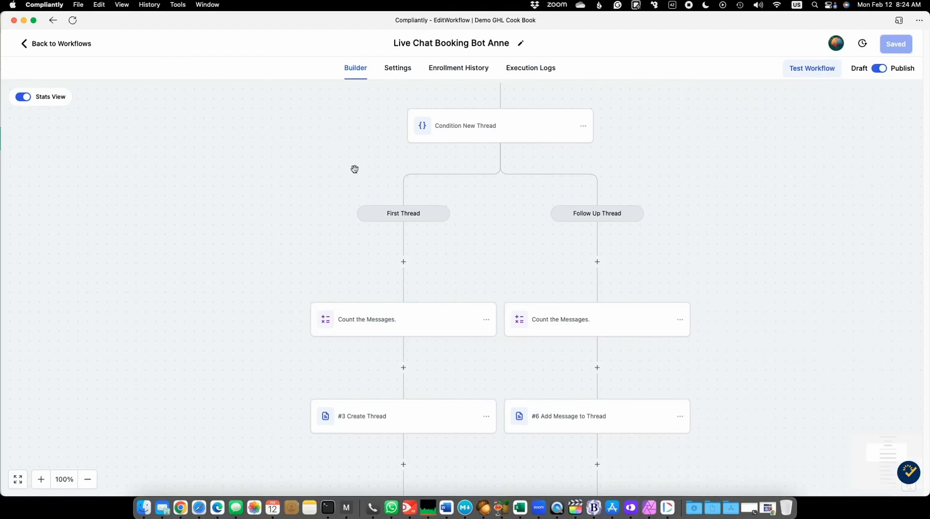
# - Inspect the branch rule of the Condition New Thread action, close it unchanged, and look over the actions below it
pyautogui.click(475, 130)
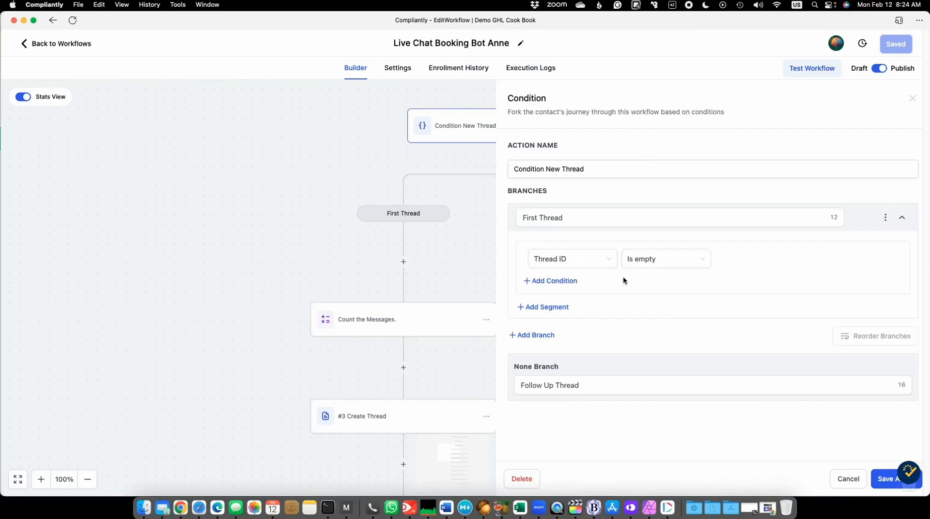
pyautogui.click(912, 99)
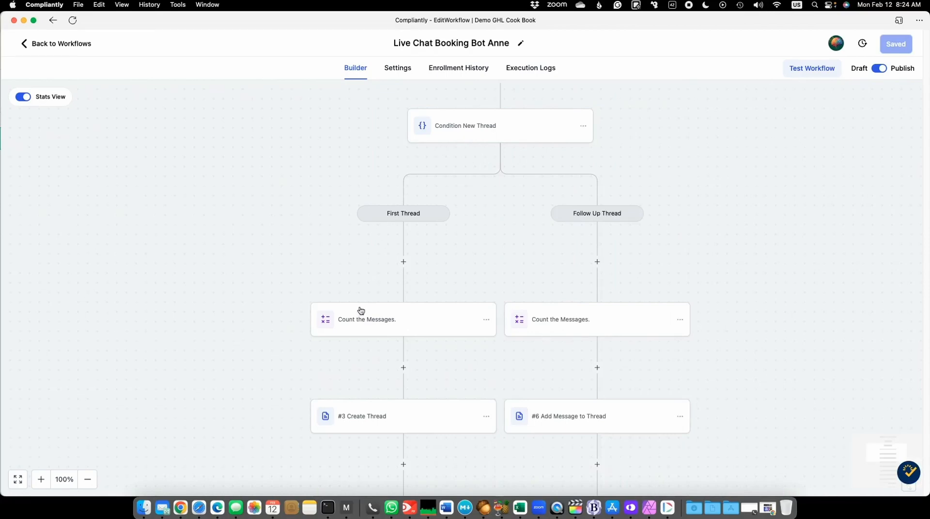
pyautogui.scroll(-1, 271, 289)
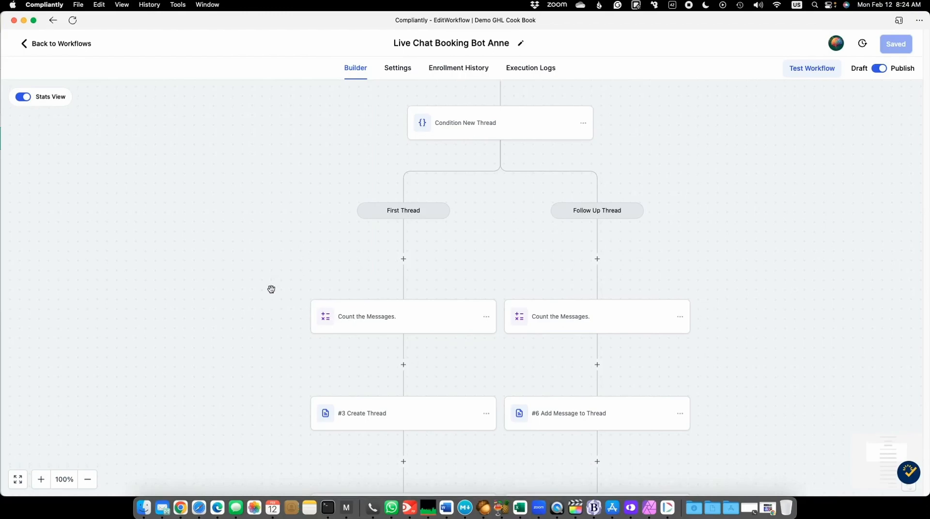
pyautogui.scroll(-3, 272, 289)
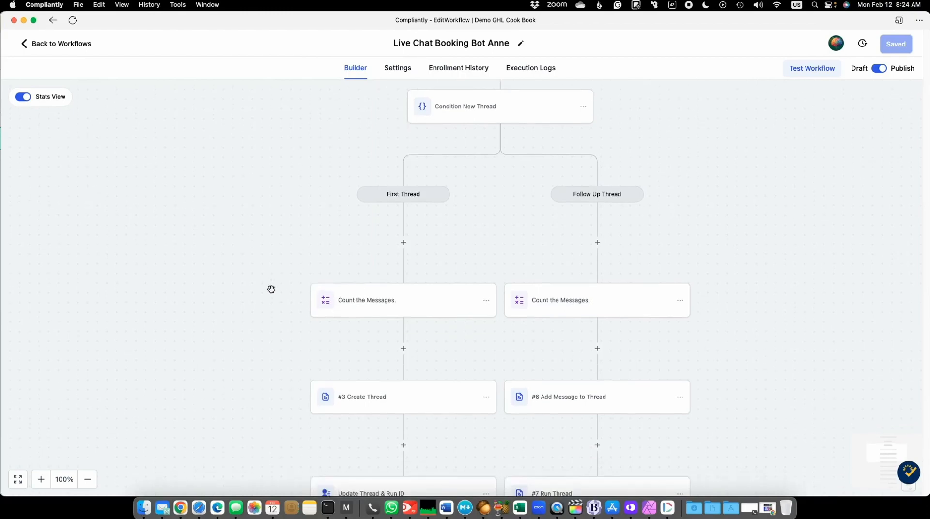
# - Open the #3 Create Thread webhook in the First Thread branch and highlight its threads/runs URL
pyautogui.scroll(-5, 271, 289)
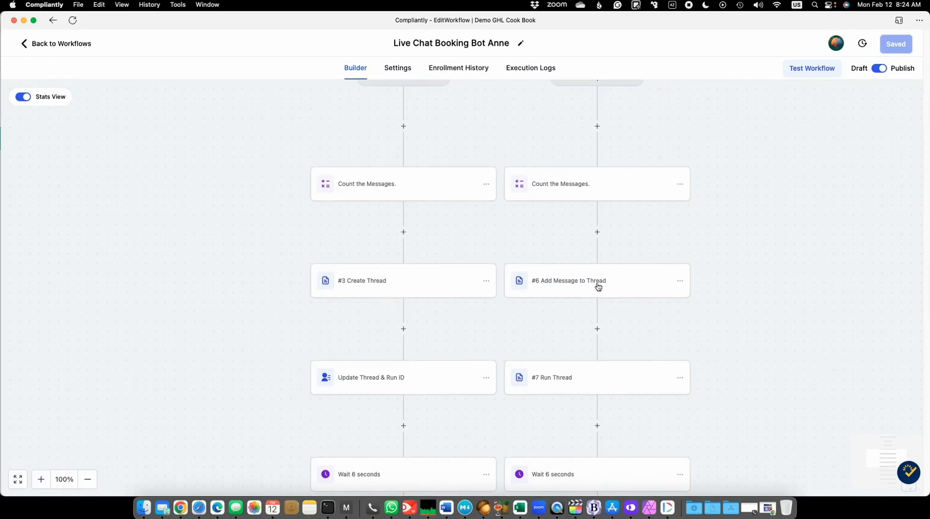
pyautogui.click(360, 282)
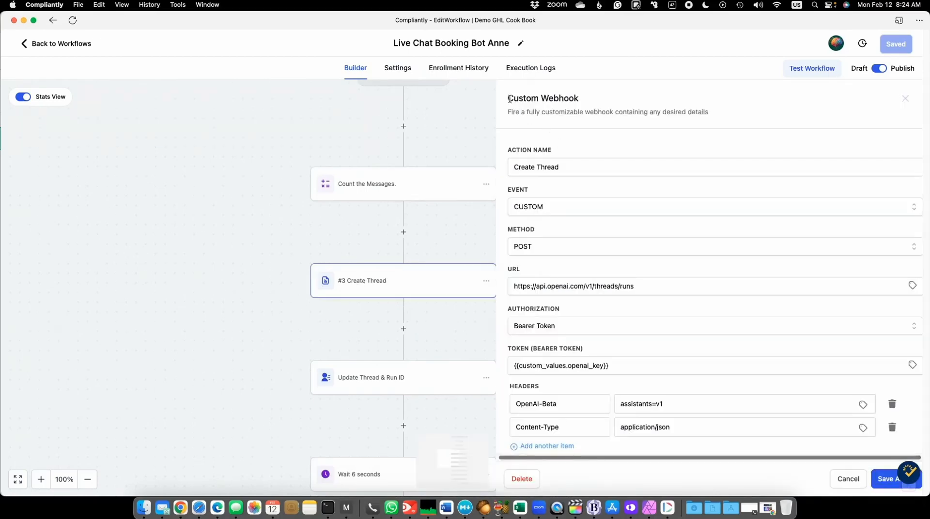
pyautogui.moveTo(510, 99); pyautogui.dragTo(579, 99)
pyautogui.scroll(-2, 617, 196)
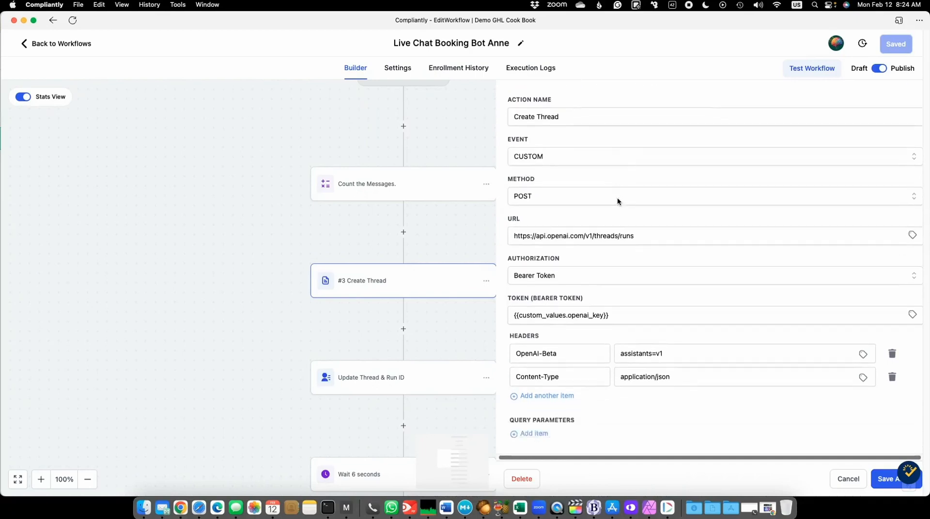
pyautogui.scroll(-2, 617, 197)
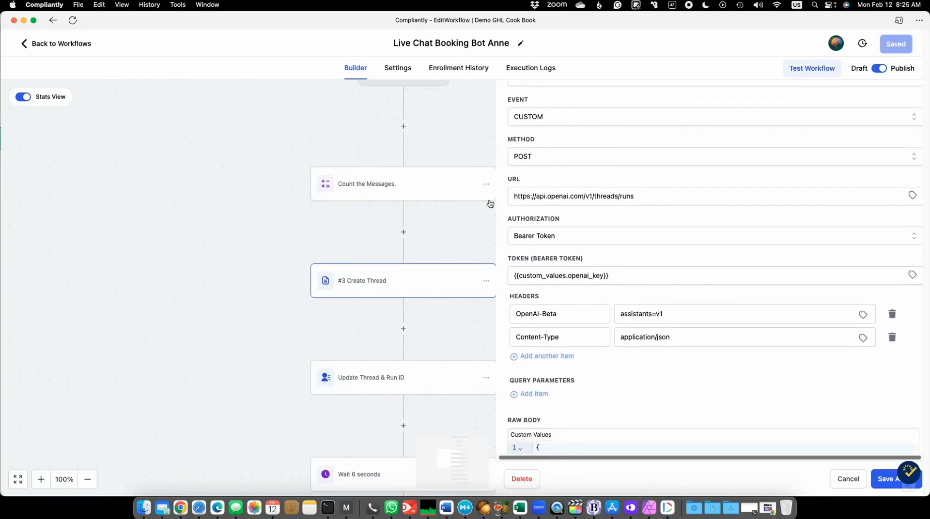
pyautogui.moveTo(649, 197); pyautogui.dragTo(512, 195)
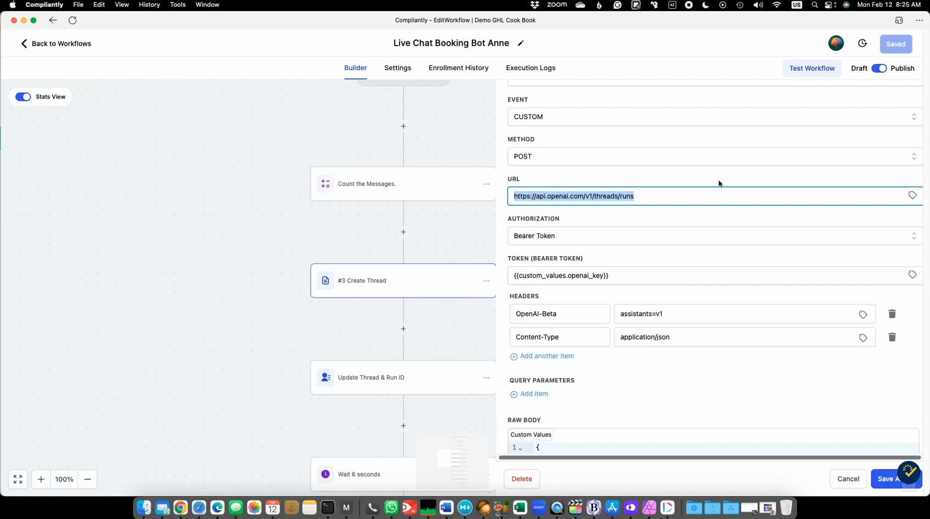
# - Review the Create Thread webhook's method, bearer token authorization, headers and raw body
pyautogui.scroll(3, 718, 179)
pyautogui.scroll(1, 719, 184)
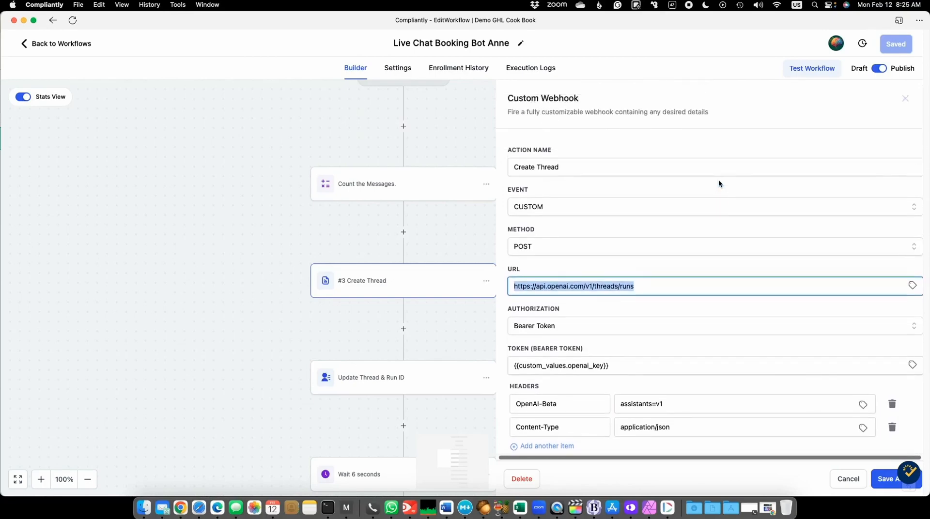
pyautogui.scroll(-1, 719, 184)
pyautogui.scroll(-2, 719, 184)
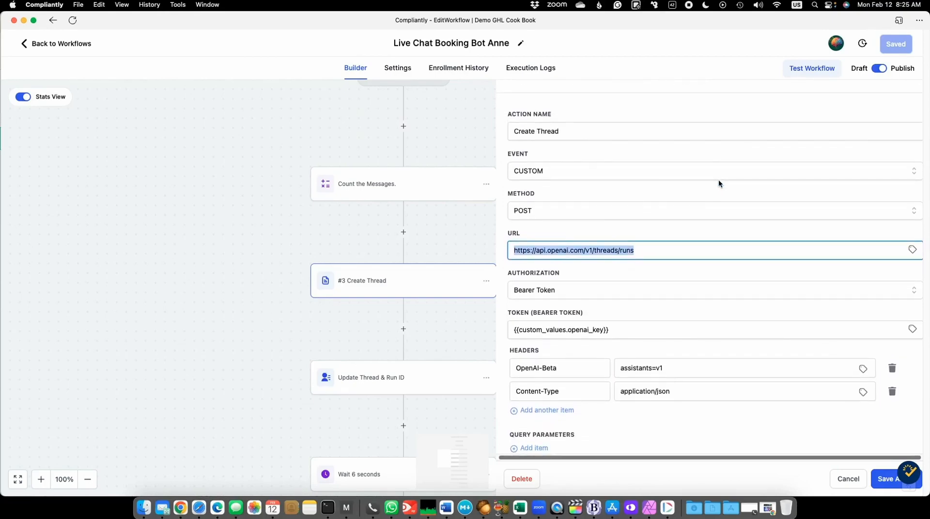
pyautogui.scroll(-2, 532, 184)
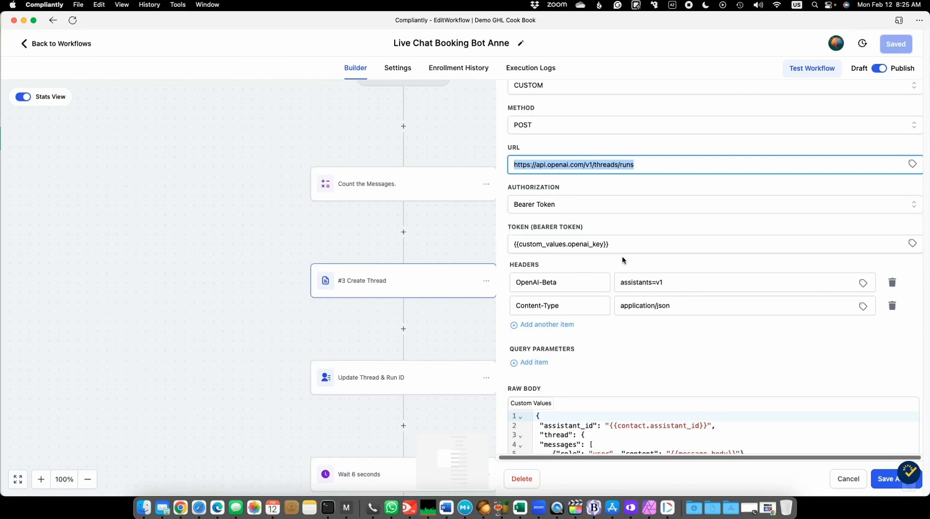
pyautogui.scroll(-2, 623, 261)
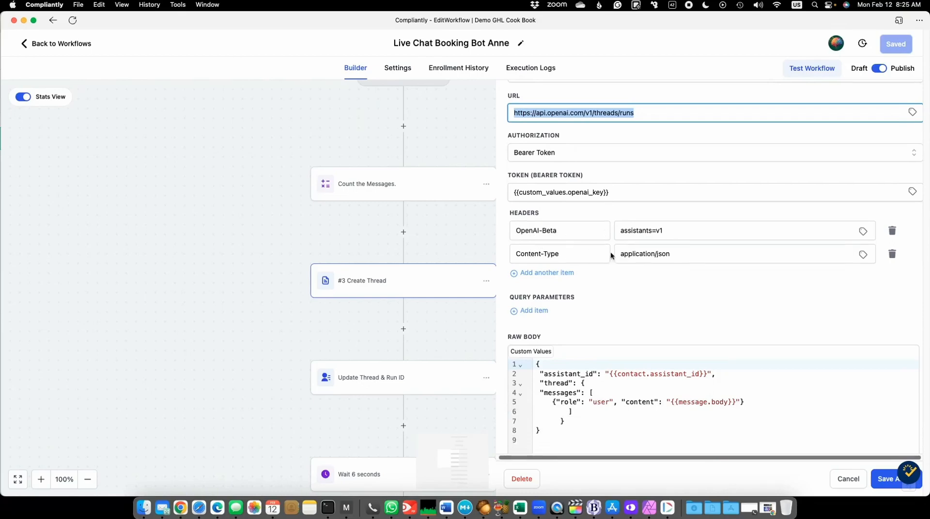
pyautogui.scroll(-5, 693, 299)
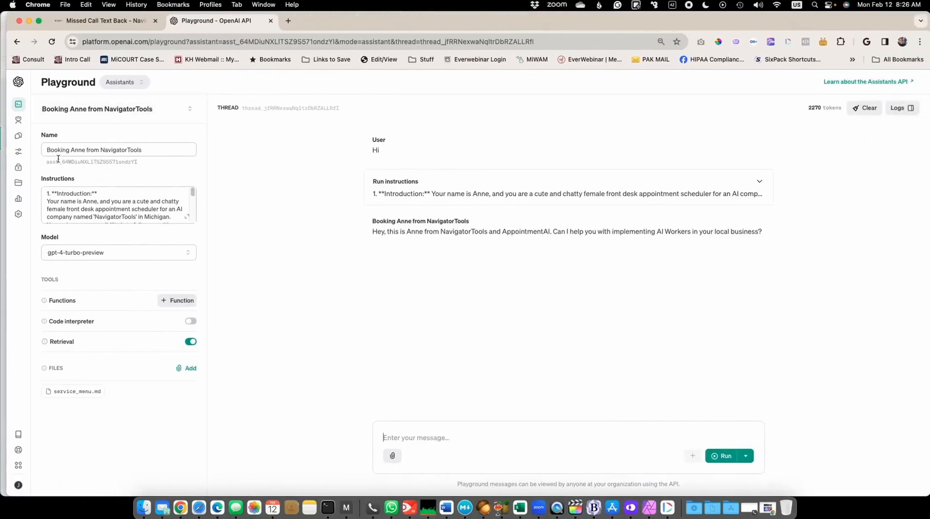
# - Check the assistant's ID in the OpenAI Playground, return to the workflow and close the Create Thread webhook unchanged
pyautogui.moveTo(327, 33); pyautogui.dragTo(929, 29)
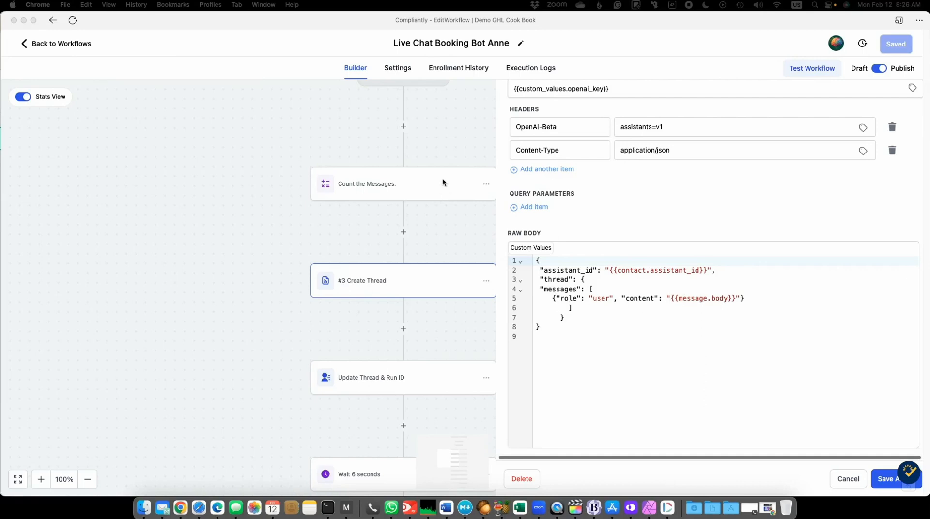
pyautogui.click(855, 483)
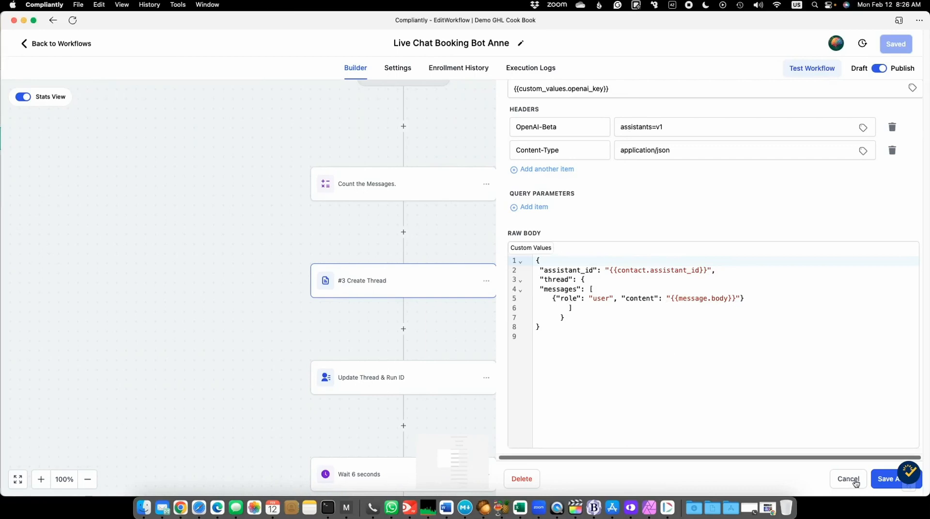
pyautogui.click(856, 483)
# - Retrace the workflow from the Customer Replied trigger to #3 Create Thread, recheck that webhook's request settings and close it unchanged
pyautogui.scroll(10, 465, 193)
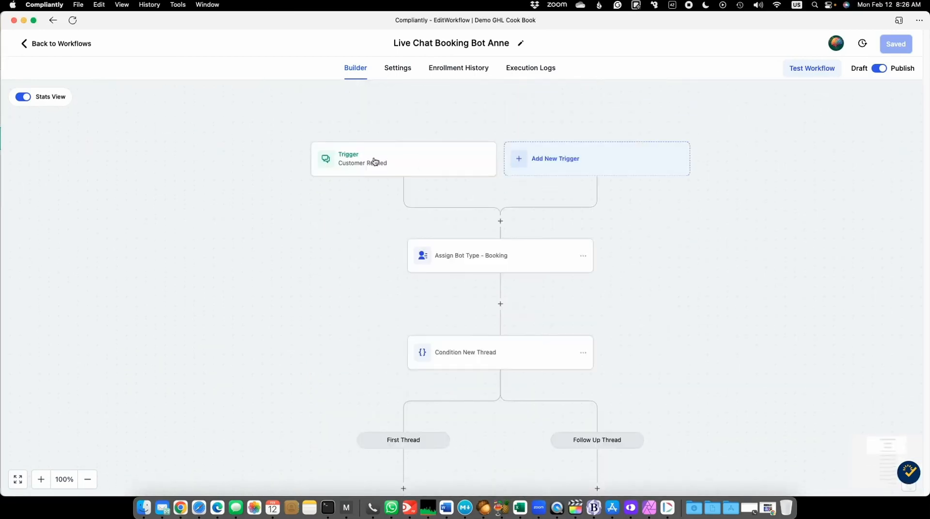
pyautogui.scroll(-5, 357, 193)
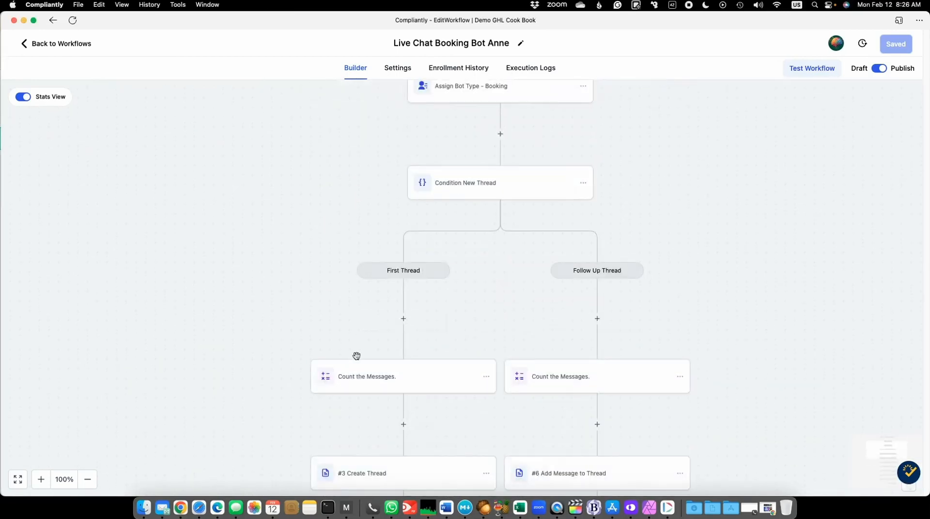
pyautogui.scroll(-3, 401, 397)
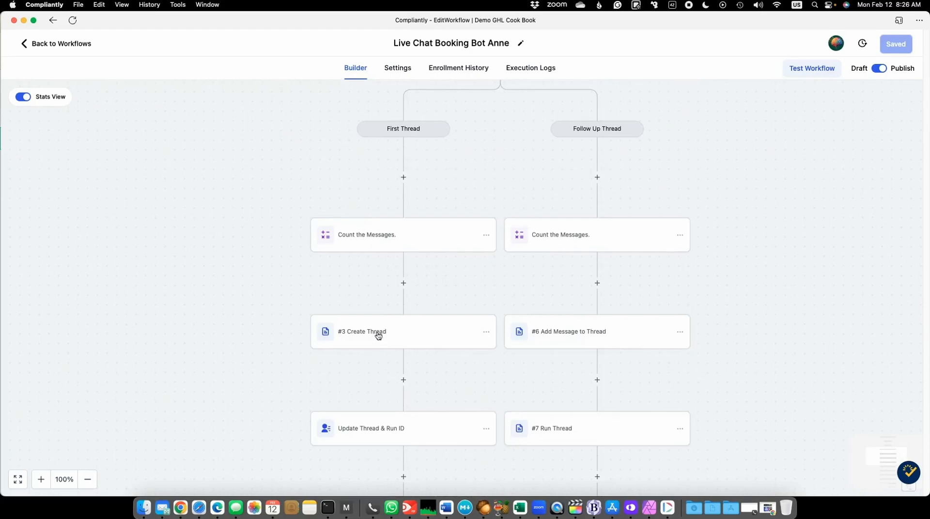
pyautogui.click(378, 335)
pyautogui.scroll(-5, 679, 323)
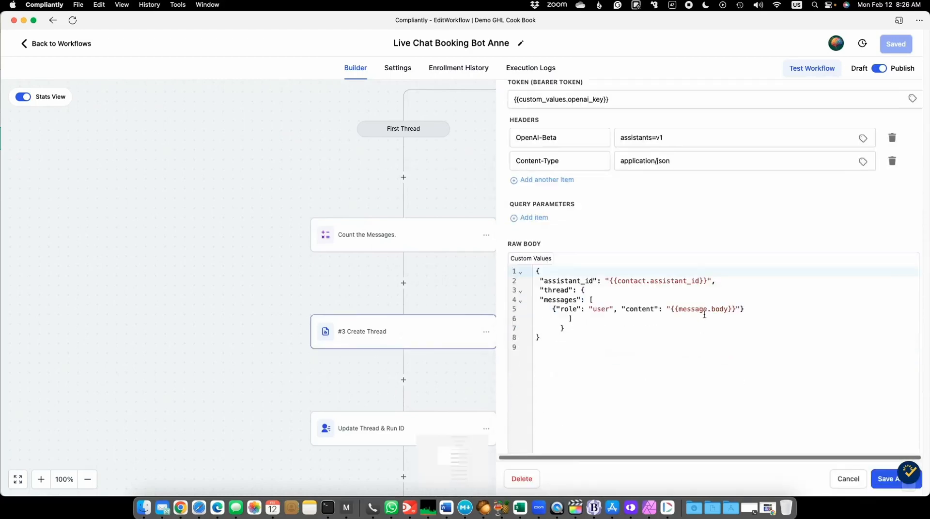
pyautogui.scroll(2, 668, 236)
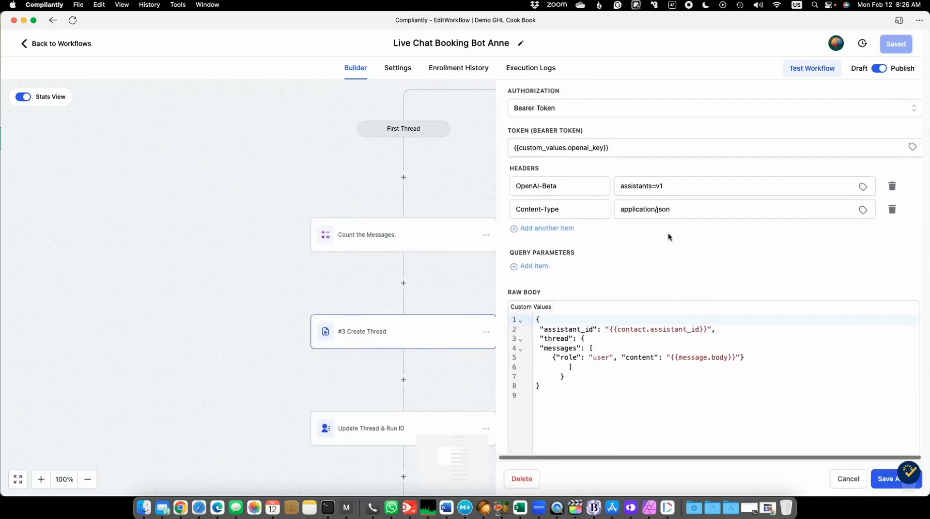
pyautogui.scroll(3, 667, 236)
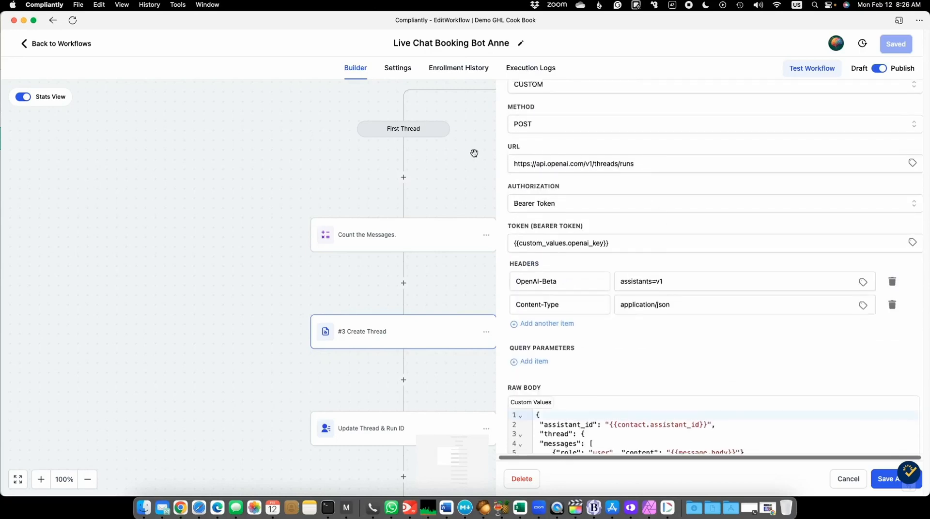
pyautogui.click(474, 153)
# - Inspect the Thread ID and Run ID fields in the Update Thread & Run ID action, close it unchanged and retrace the branch
pyautogui.scroll(-3, 222, 263)
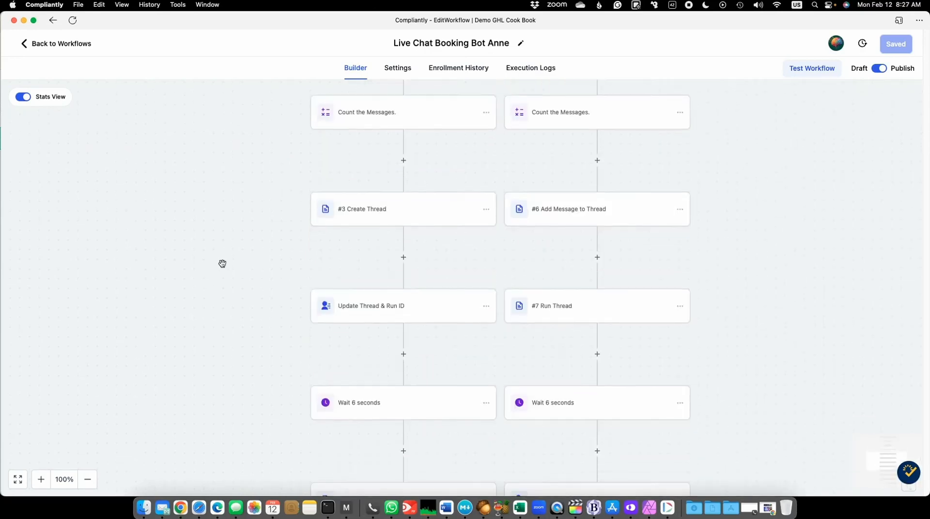
pyautogui.click(364, 310)
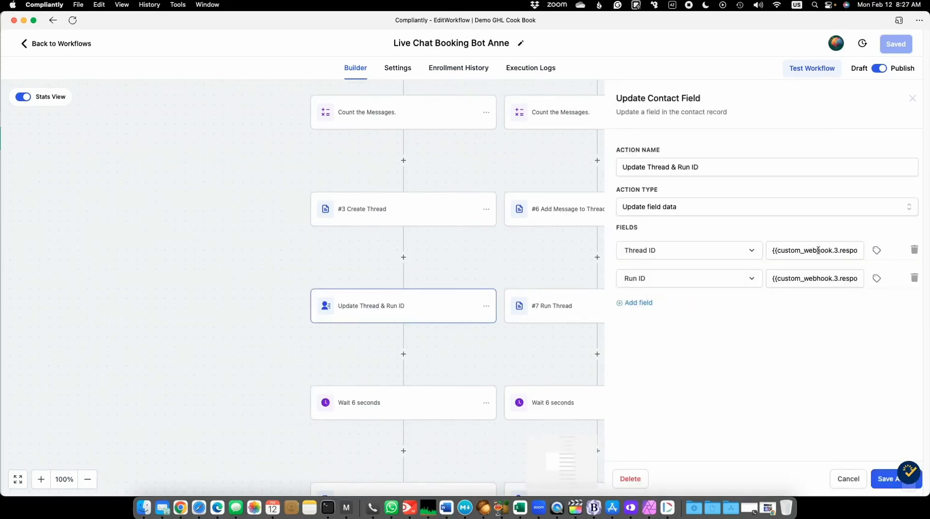
pyautogui.click(911, 104)
pyautogui.scroll(5, 515, 179)
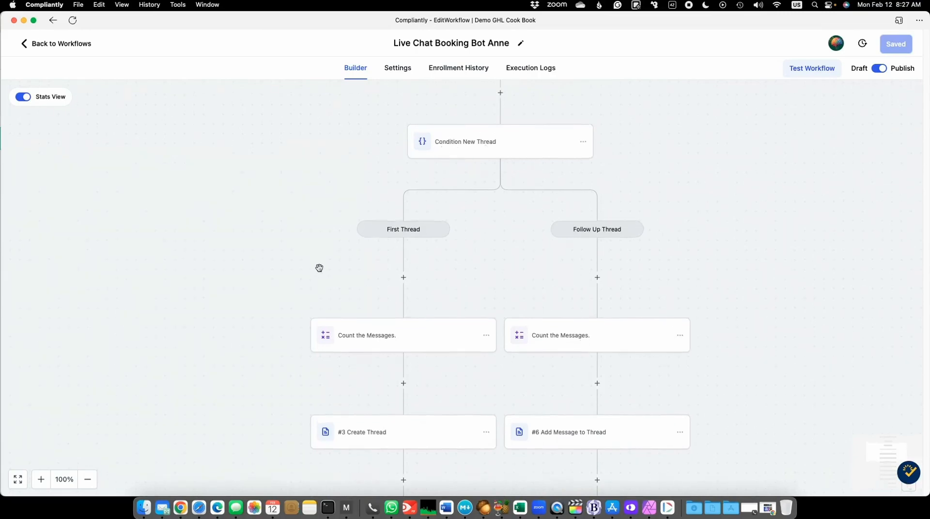
pyautogui.scroll(-5, 318, 268)
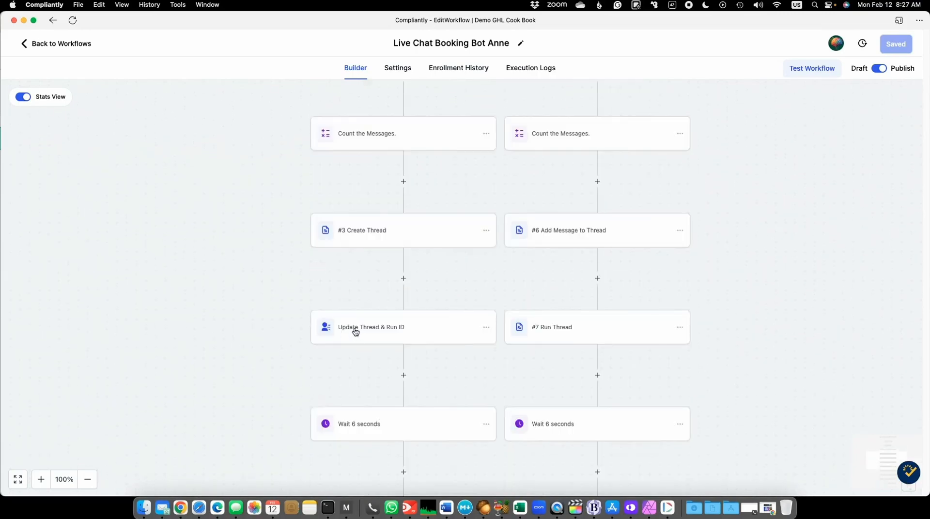
# - Look past the Wait 6 seconds action and inspect the request settings and query parameters of the #4 Get The Message webhook
pyautogui.scroll(-1, 259, 266)
pyautogui.scroll(-3, 260, 265)
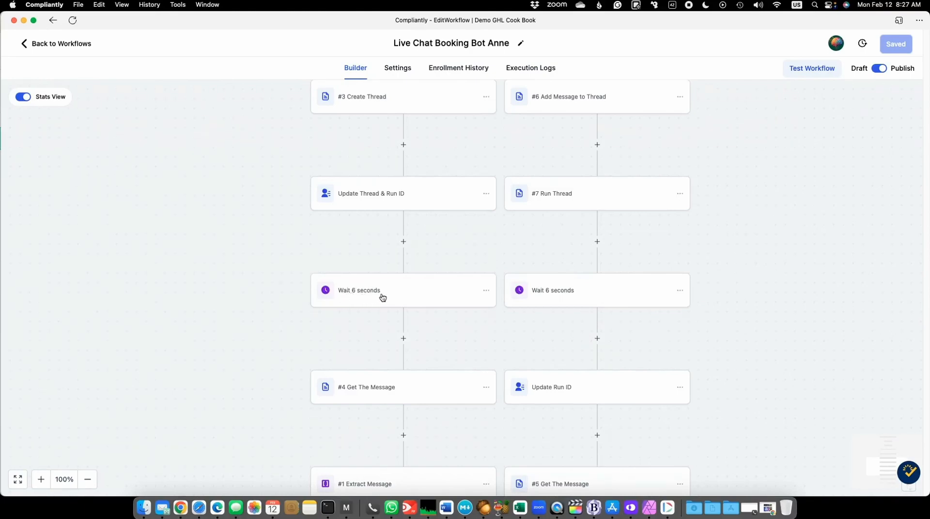
pyautogui.scroll(-1, 271, 312)
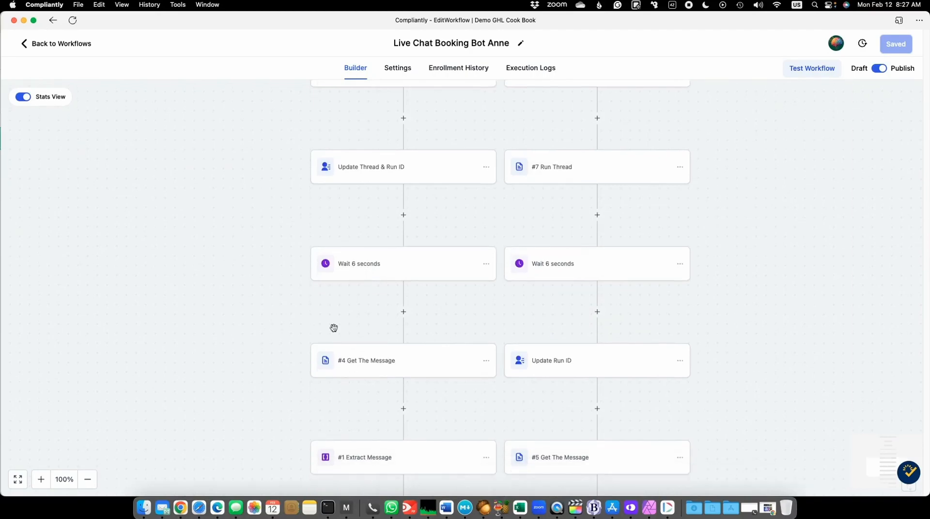
pyautogui.scroll(-2, 300, 314)
pyautogui.click(370, 301)
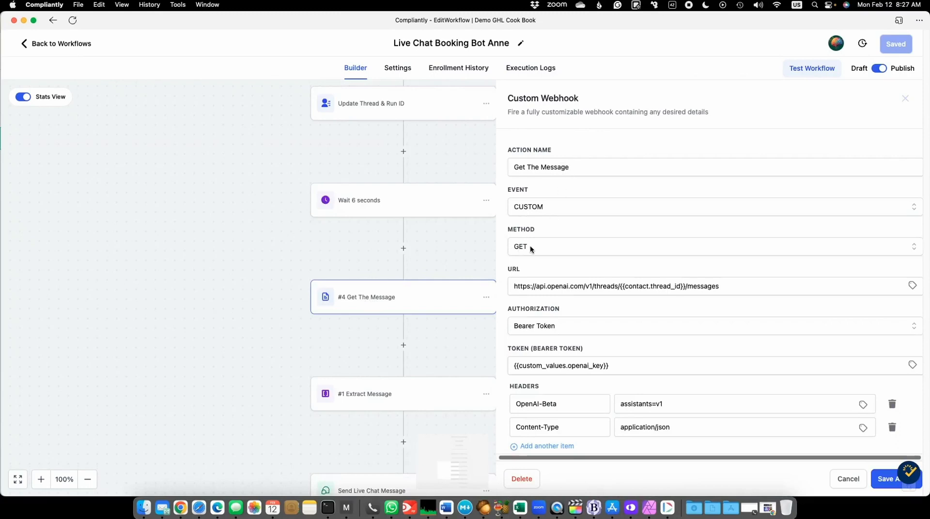
pyautogui.scroll(-3, 545, 244)
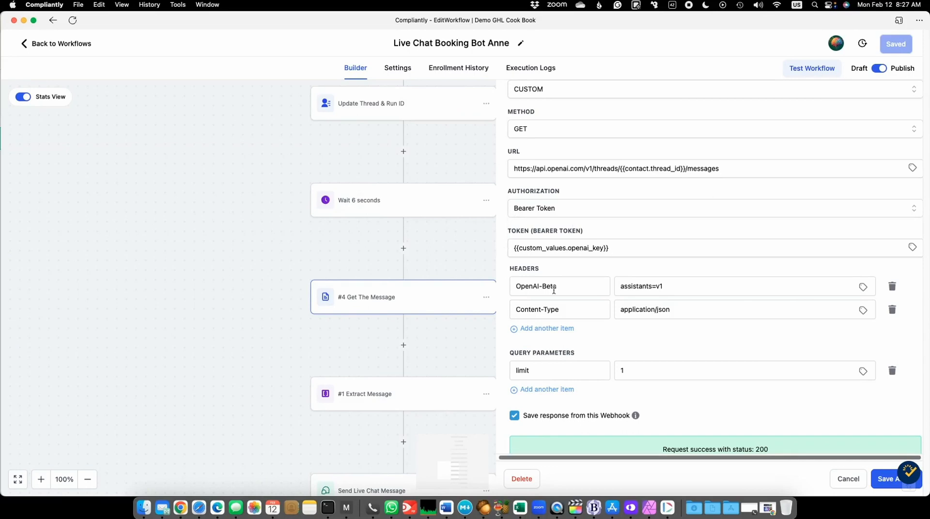
pyautogui.scroll(-3, 697, 328)
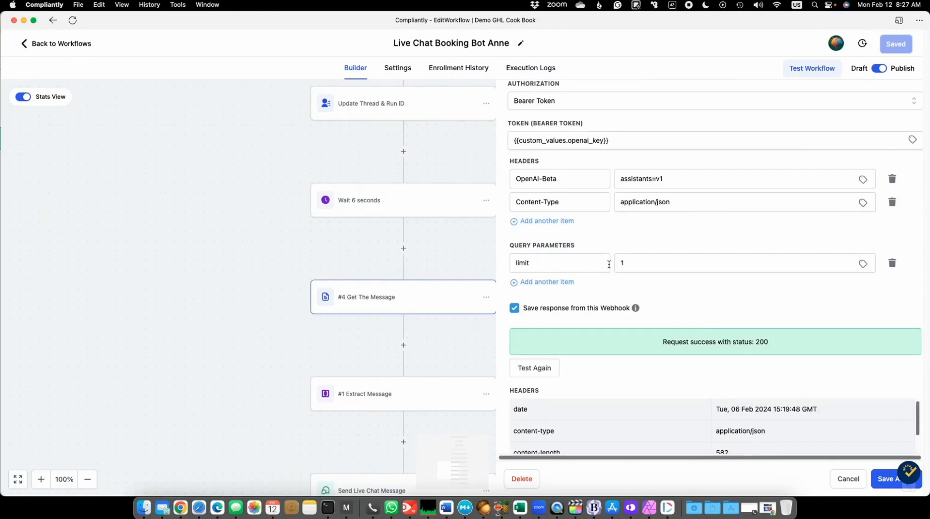
# - Recheck the Get The Message webhook's URL and limit parameter, and examine the headers and body of its saved test response
pyautogui.scroll(3, 608, 263)
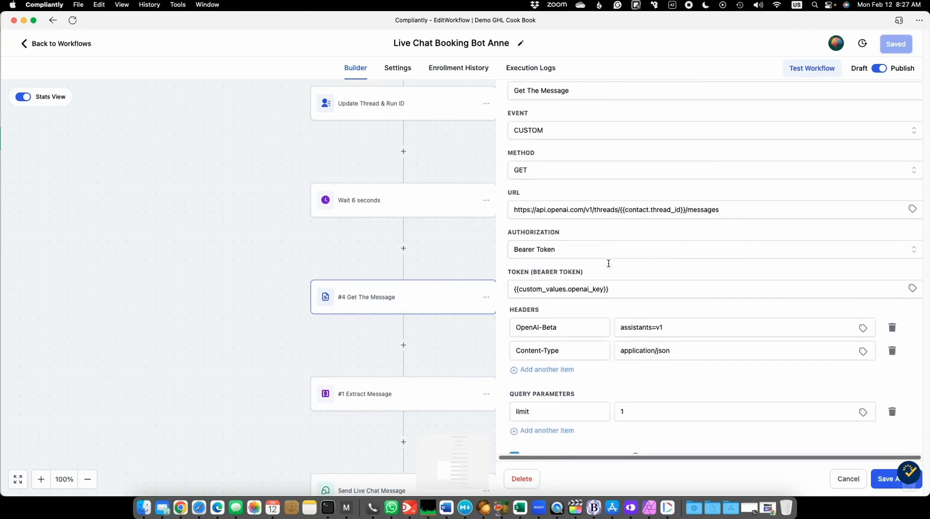
pyautogui.scroll(-2, 599, 236)
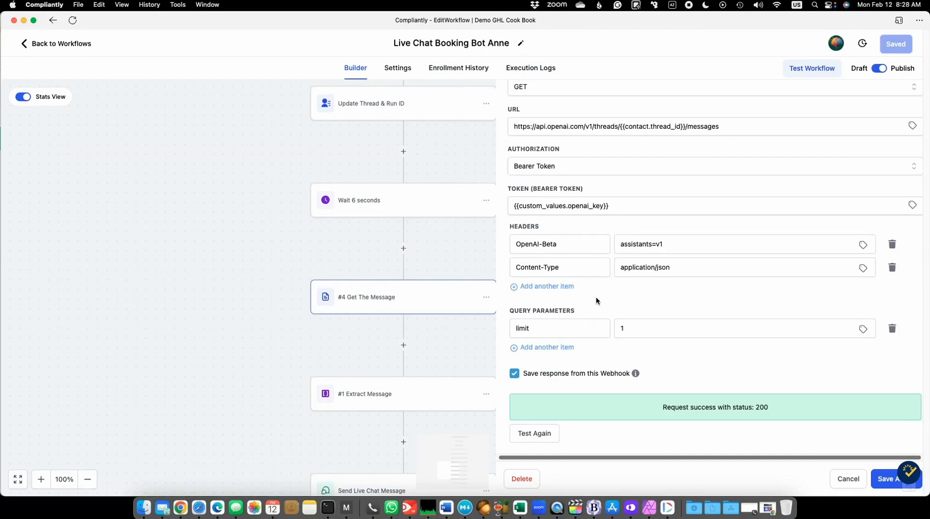
pyautogui.scroll(-5, 712, 295)
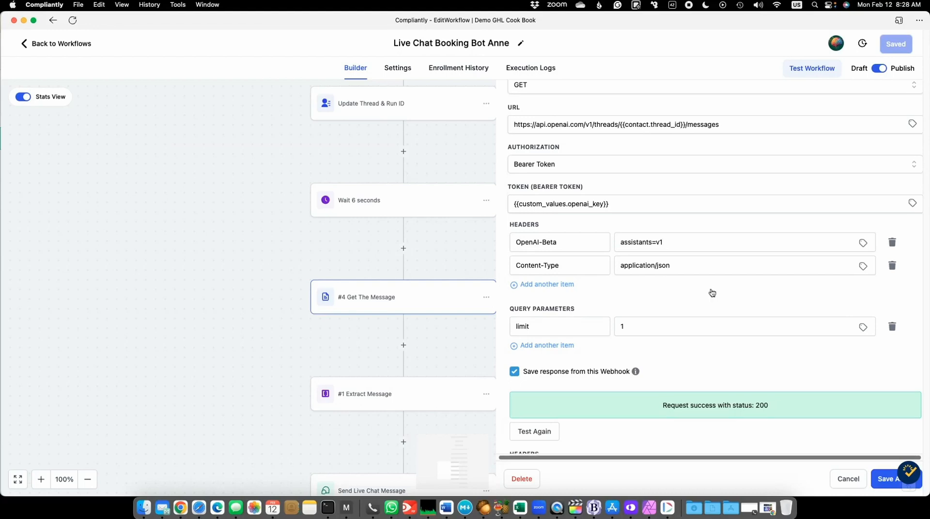
pyautogui.scroll(-8, 670, 339)
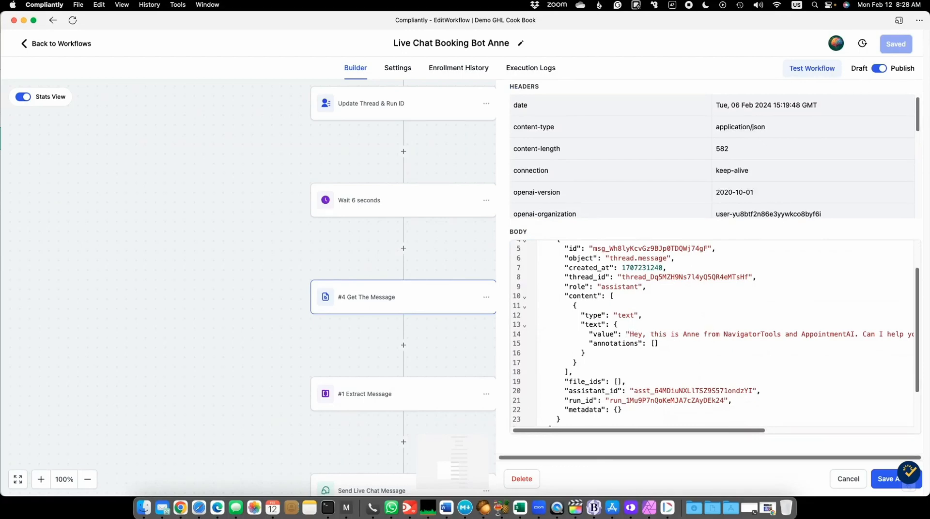
# - Compare the saved response with the assistant's reply in the OpenAI Playground, then return to the workflow and read the rest of the body
pyautogui.press('super+Tab')
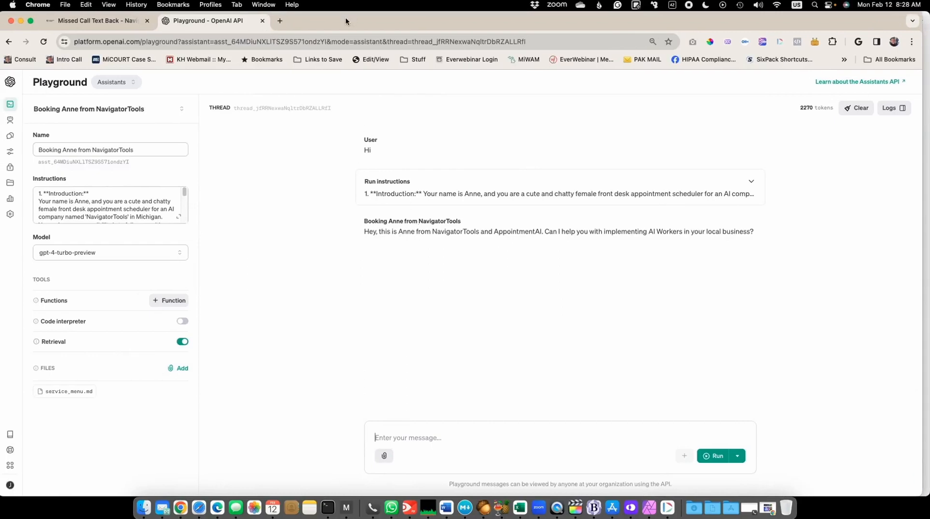
pyautogui.moveTo(346, 22); pyautogui.dragTo(929, 22)
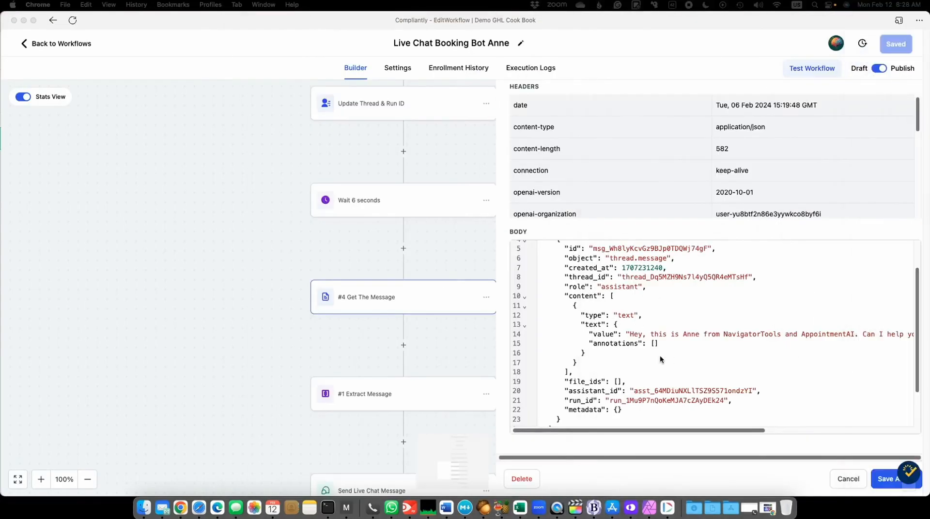
pyautogui.scroll(-2, 659, 359)
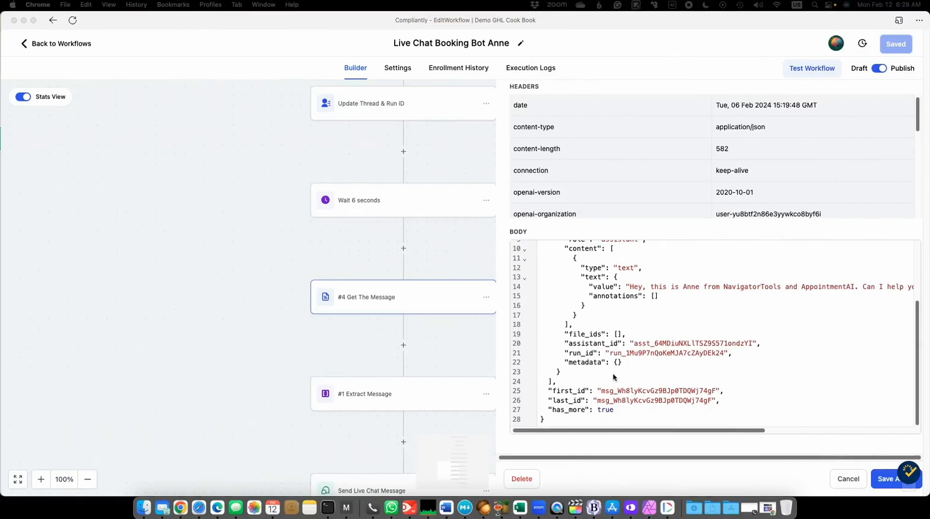
pyautogui.click(461, 340)
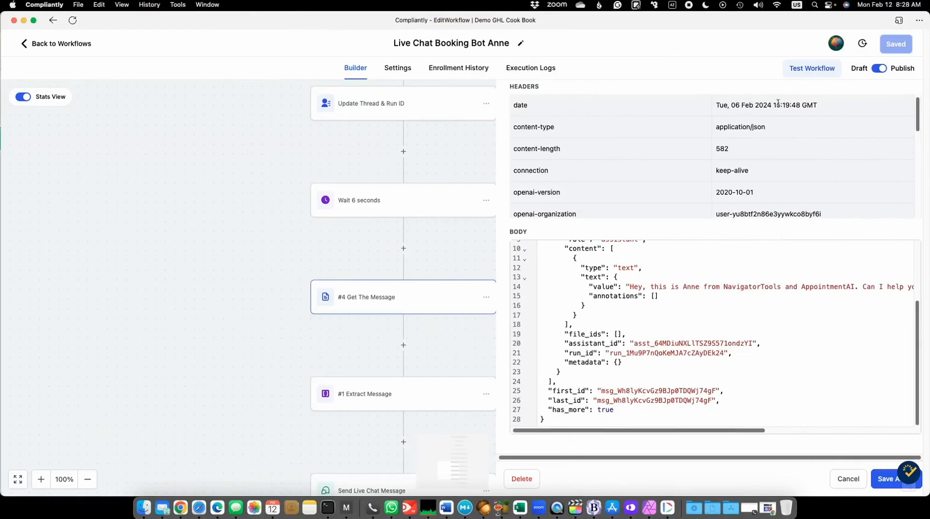
# - Return to the start of the #4 Get The Message webhook's settings and close it unchanged
pyautogui.scroll(10, 582, 114)
pyautogui.scroll(3, 583, 113)
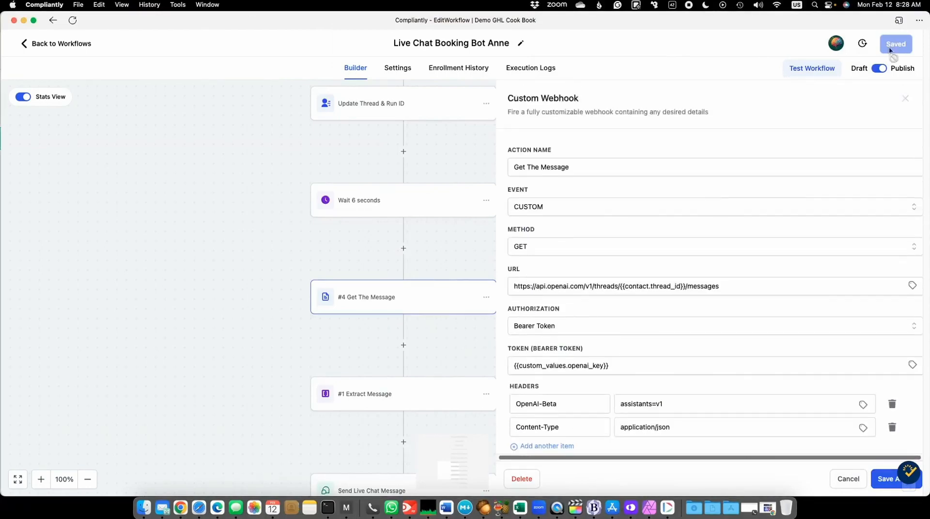
pyautogui.click(905, 97)
# - Inspect the array function settings of the #1 Extract Message action in the First Thread branch and close it unchanged
pyautogui.scroll(-2, 237, 326)
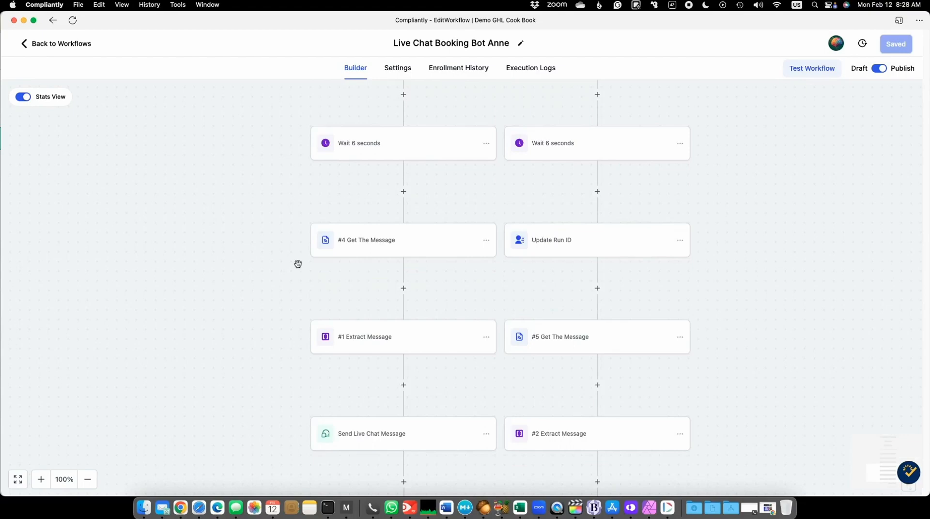
pyautogui.scroll(-2, 370, 276)
pyautogui.click(371, 276)
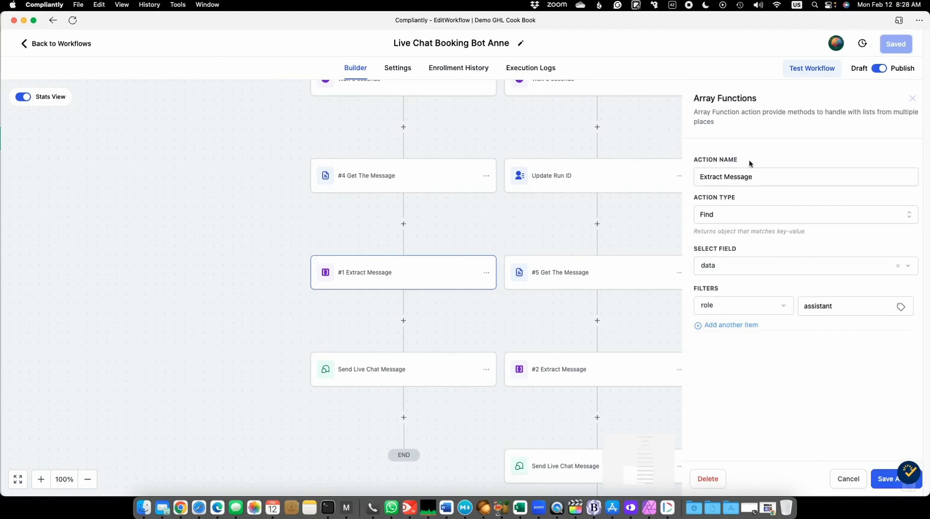
pyautogui.moveTo(694, 98); pyautogui.dragTo(760, 102)
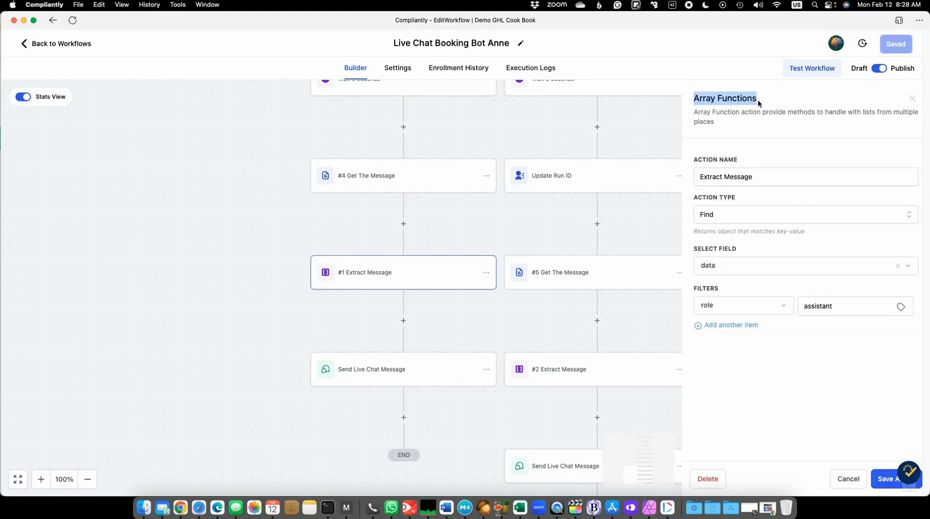
pyautogui.click(255, 160)
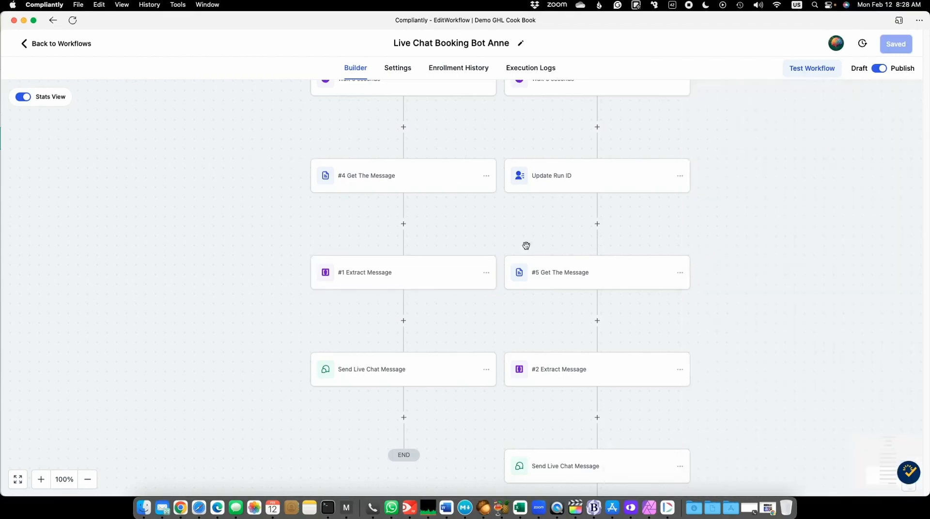
# - Retrace the First Thread branch and inspect the message value in its Send Live Chat Message action, leaving it unchanged
pyautogui.scroll(8, 257, 235)
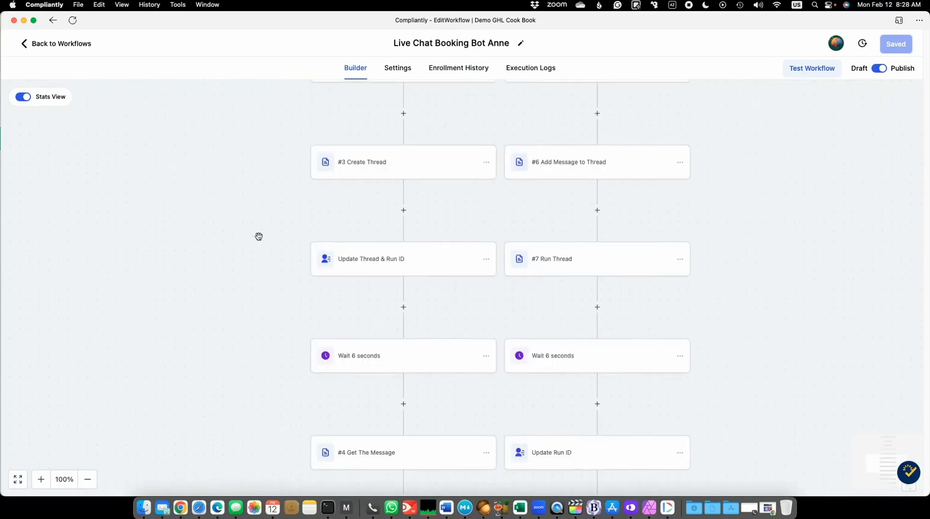
pyautogui.scroll(6, 258, 236)
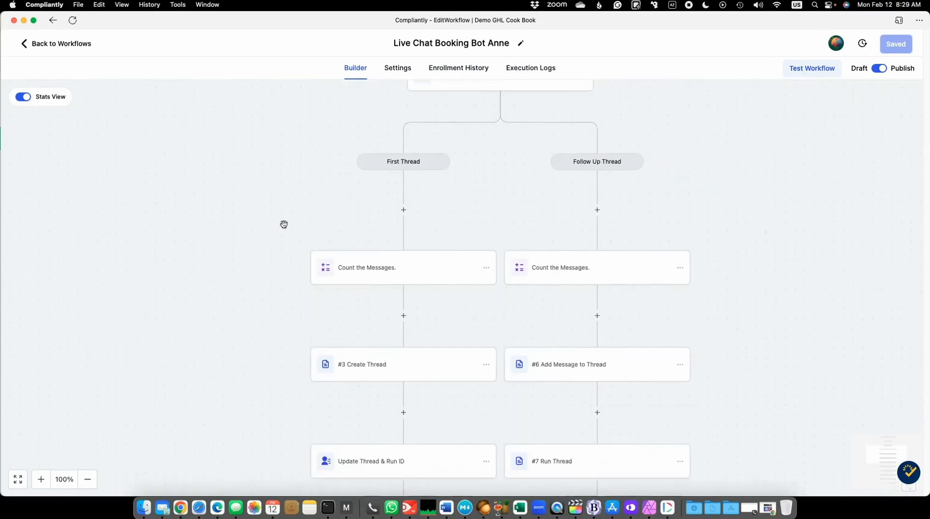
pyautogui.scroll(-3, 300, 237)
pyautogui.scroll(-10, 339, 276)
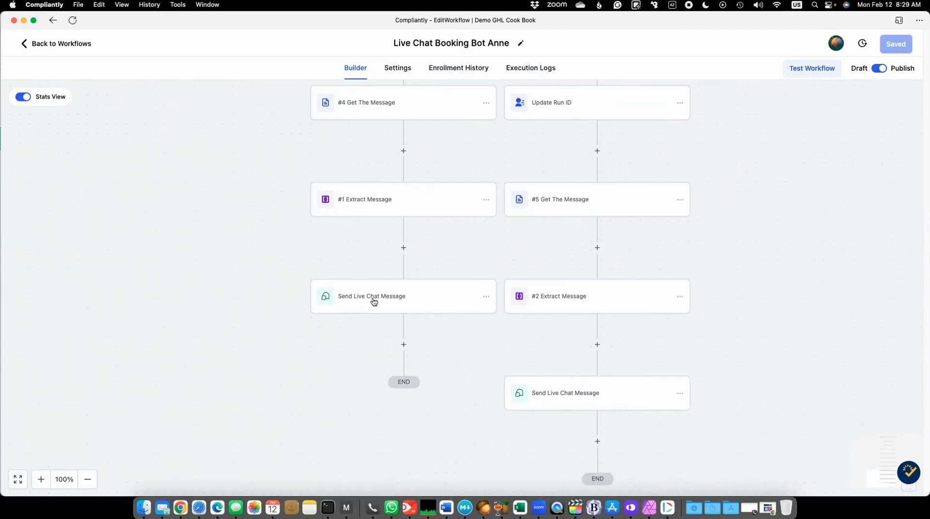
pyautogui.click(357, 298)
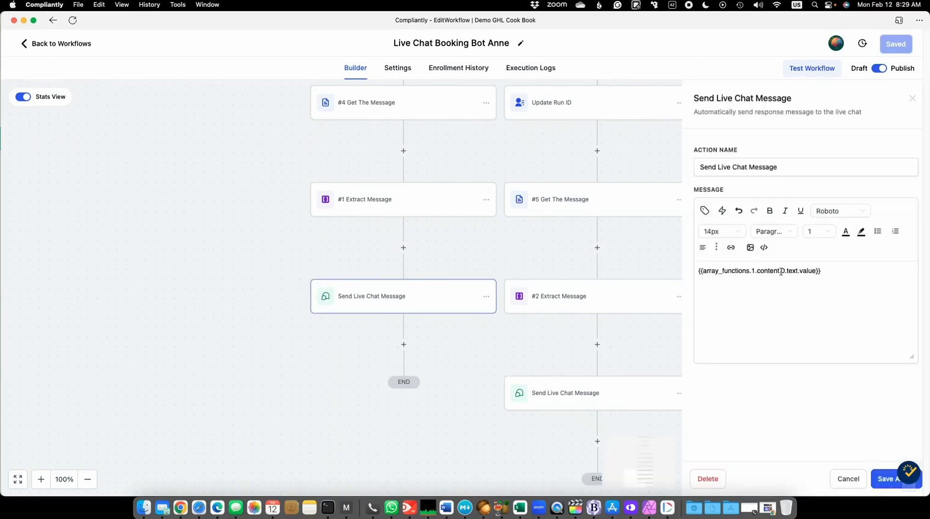
pyautogui.click(912, 99)
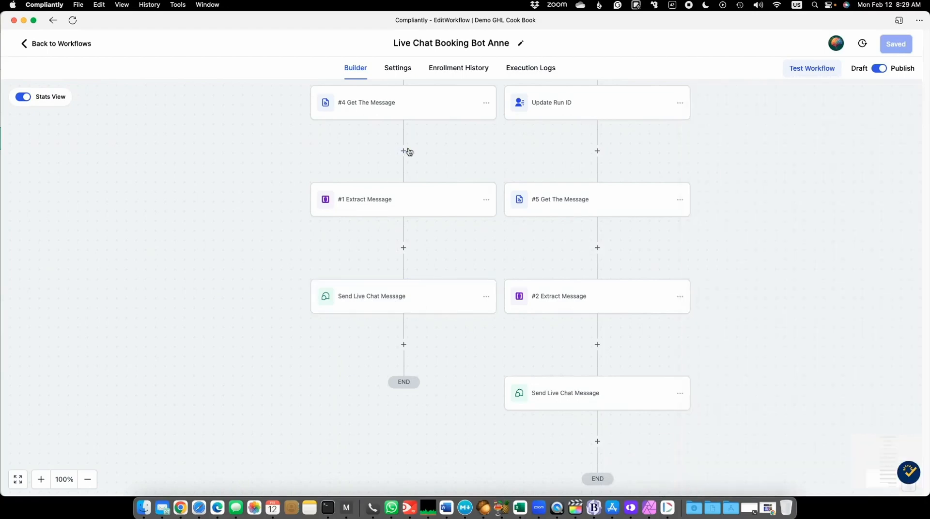
# - Recheck the #1 Extract Message field and filter settings, cancel without changes, and review the First Thread branch's sequence of actions
pyautogui.click(380, 201)
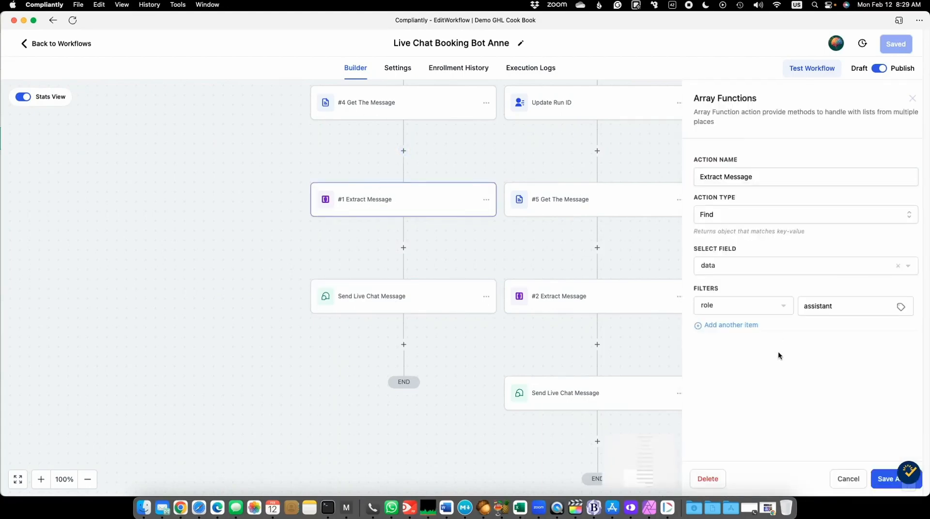
pyautogui.click(850, 482)
pyautogui.scroll(8, 600, 325)
pyautogui.scroll(-4, 422, 260)
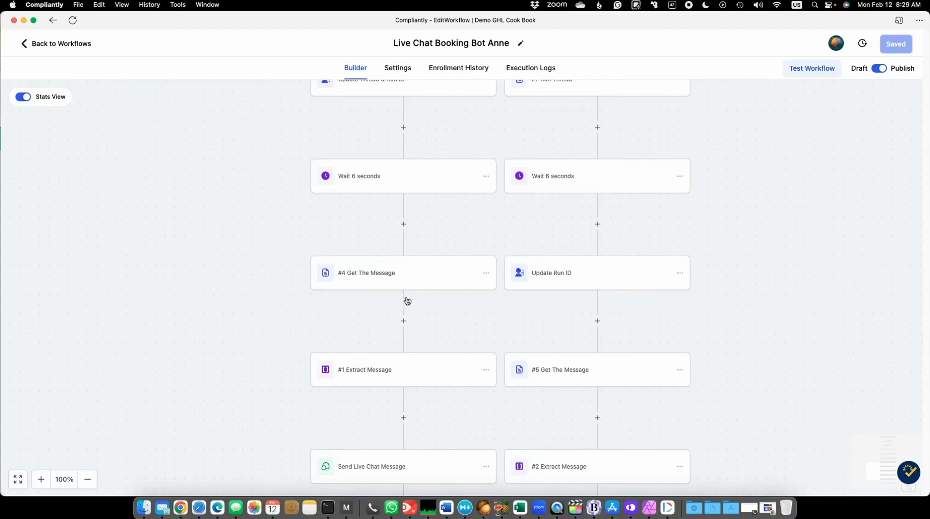
pyautogui.scroll(5, 407, 301)
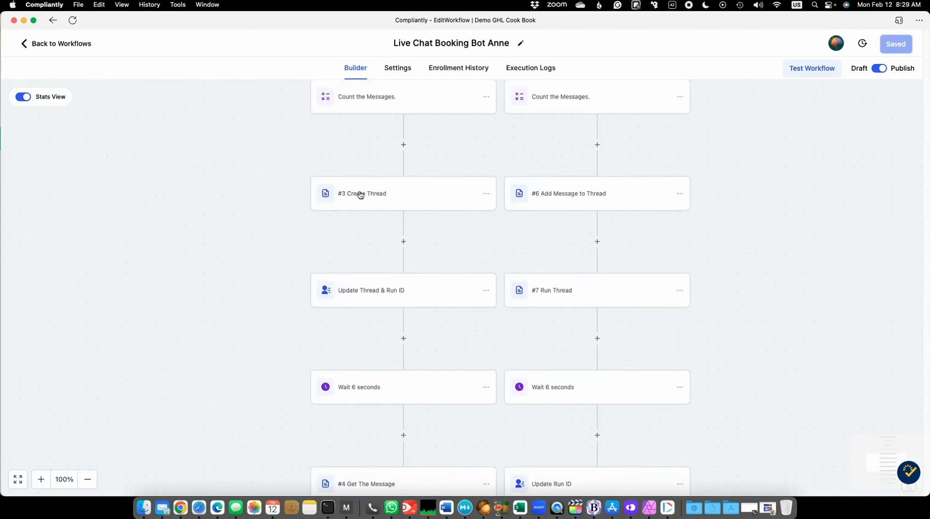
pyautogui.scroll(-5, 368, 288)
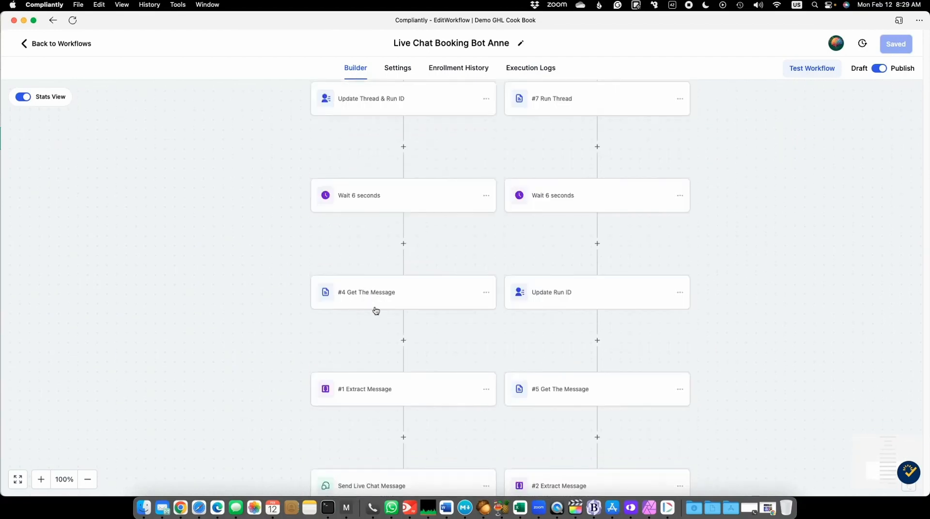
pyautogui.scroll(-1, 408, 393)
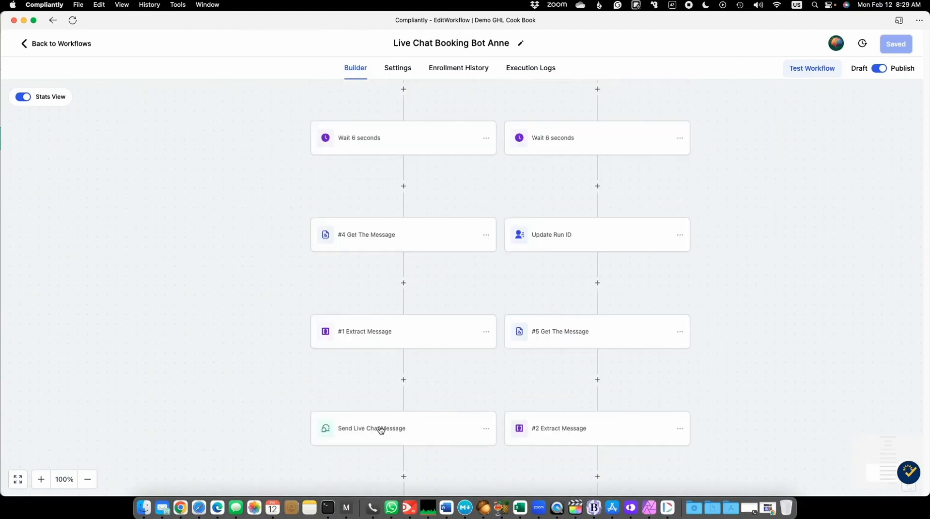
pyautogui.scroll(10, 411, 429)
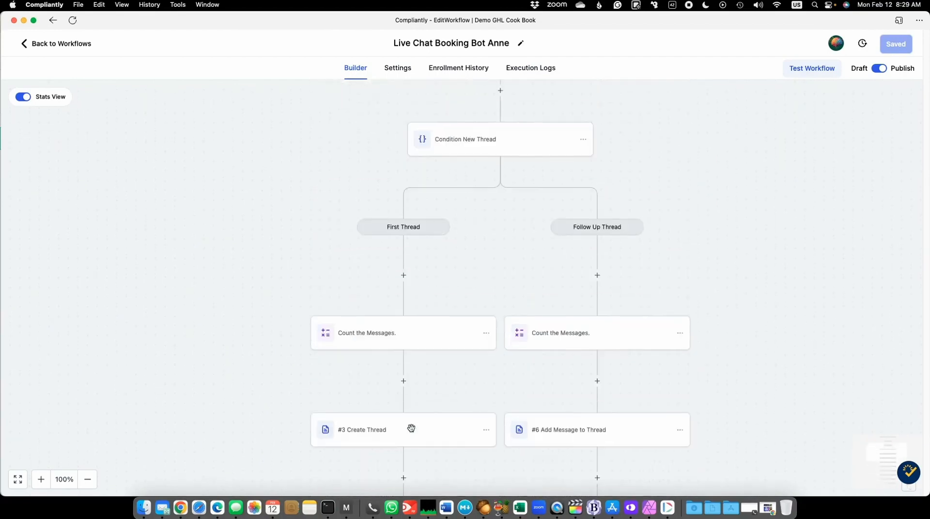
# - Examine the method and URL of the #6 Add Message to Thread webhook in the Follow Up Thread branch
pyautogui.scroll(-4, 716, 290)
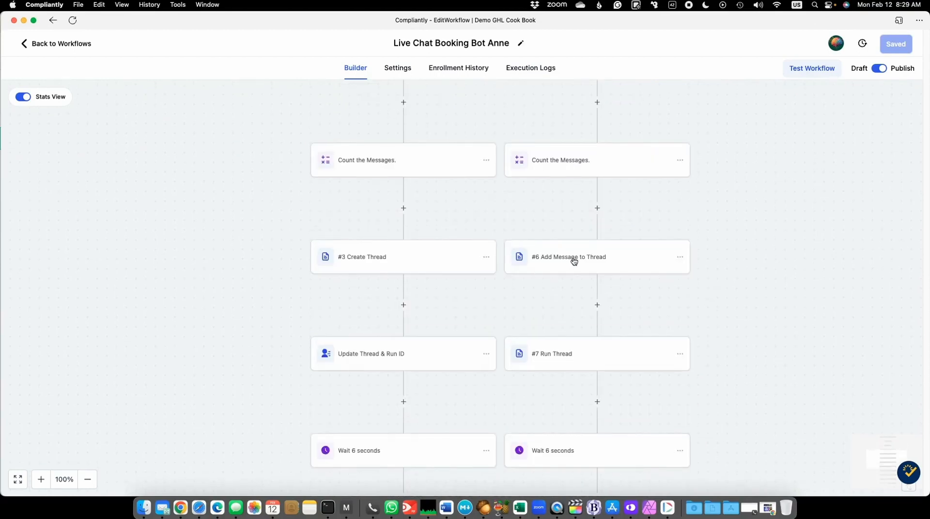
pyautogui.click(555, 256)
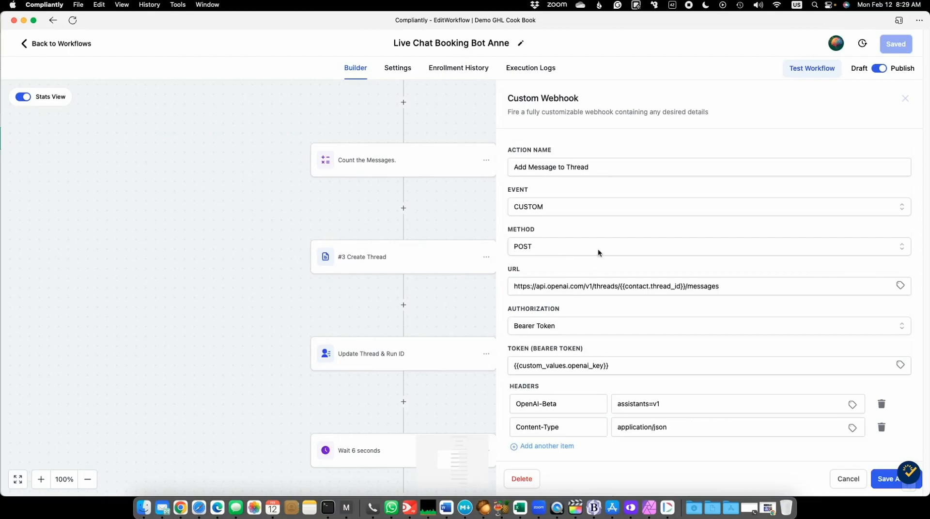
pyautogui.scroll(-2, 525, 202)
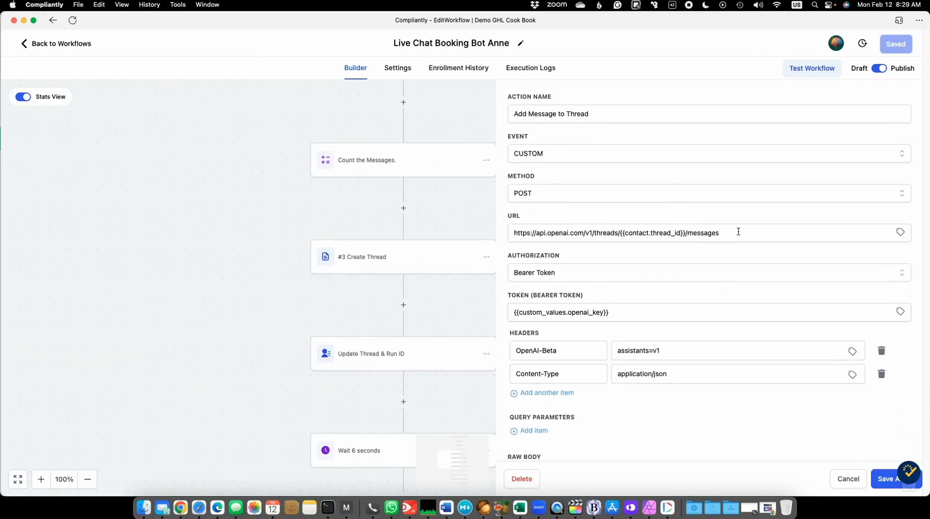
pyautogui.moveTo(736, 233); pyautogui.dragTo(508, 231)
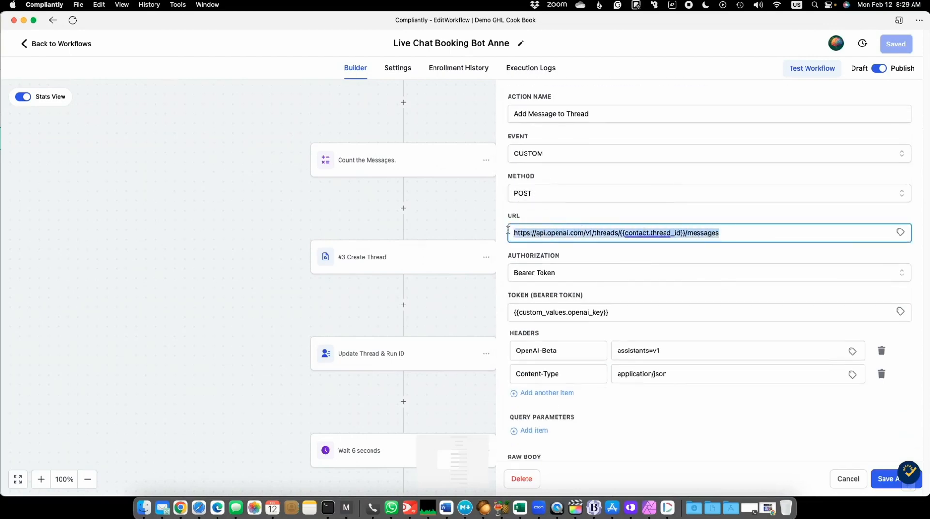
pyautogui.click(610, 255)
# - Review the Add Message to Thread webhook's authorization, headers and raw body, and close it unchanged
pyautogui.scroll(-2, 632, 309)
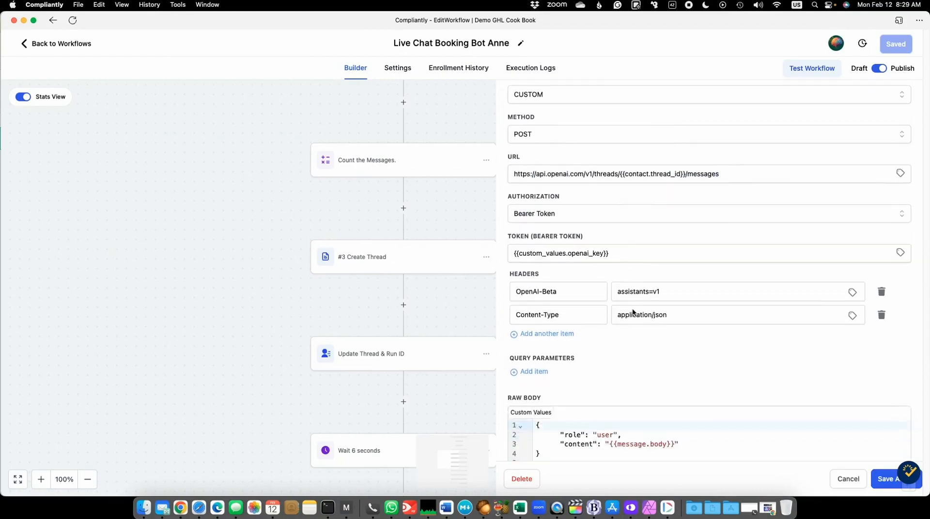
pyautogui.scroll(-2, 619, 255)
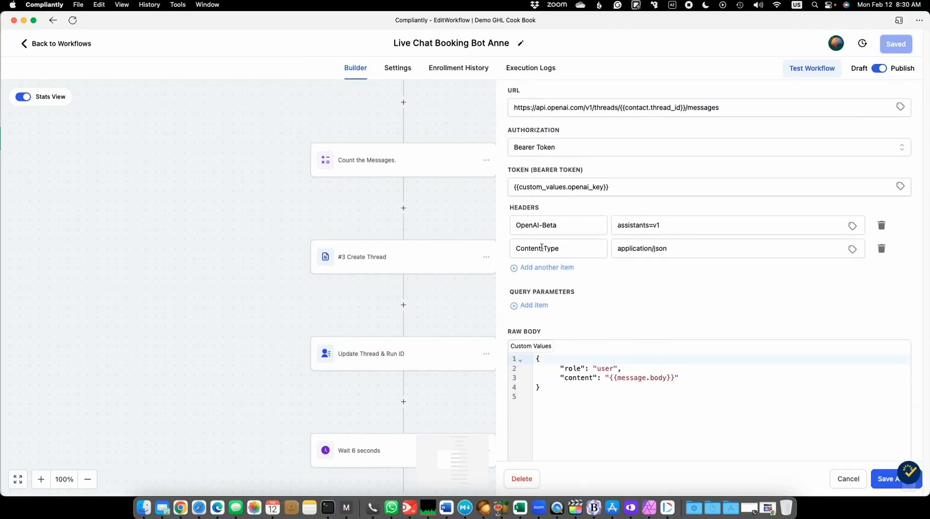
pyautogui.scroll(-2, 706, 265)
pyautogui.scroll(-2, 698, 283)
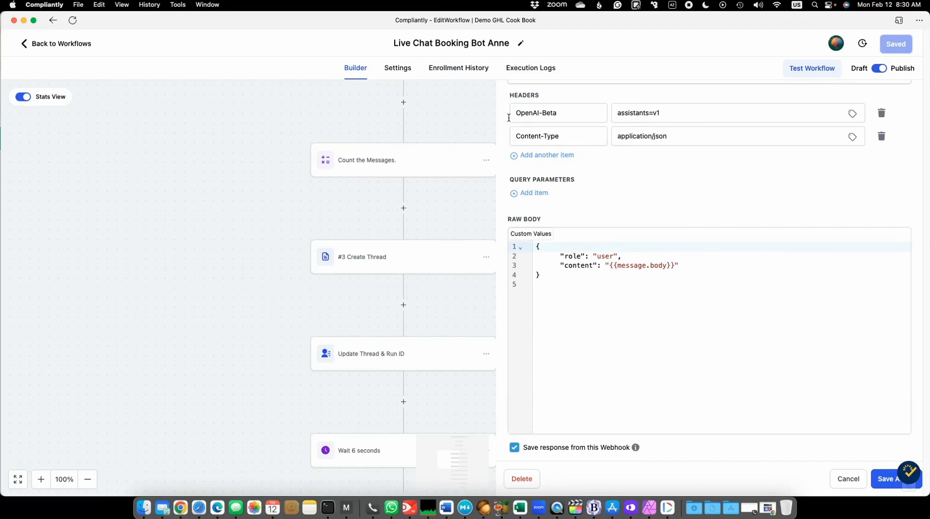
pyautogui.scroll(6, 470, 106)
pyautogui.scroll(6, 839, 130)
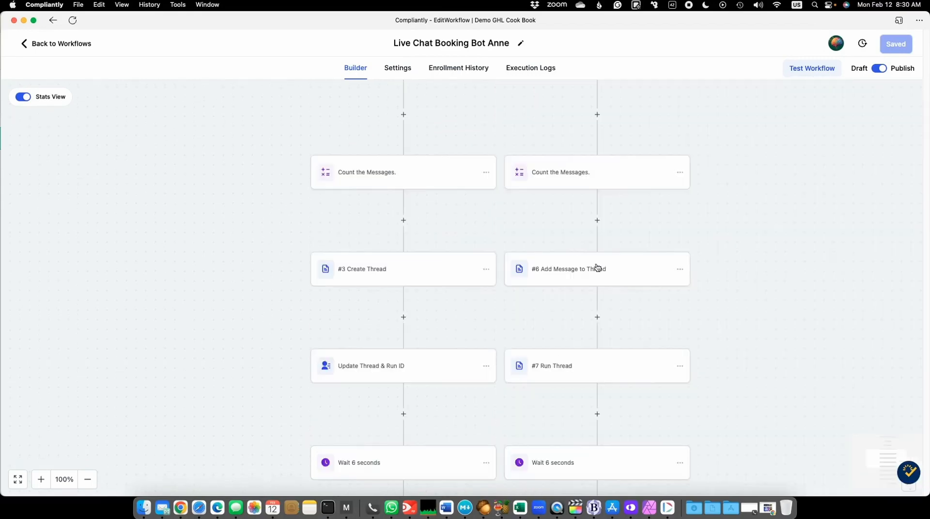
# - Inspect the #7 Run Thread webhook's raw body, headers and URL, and close it without changes
pyautogui.scroll(-1, 812, 307)
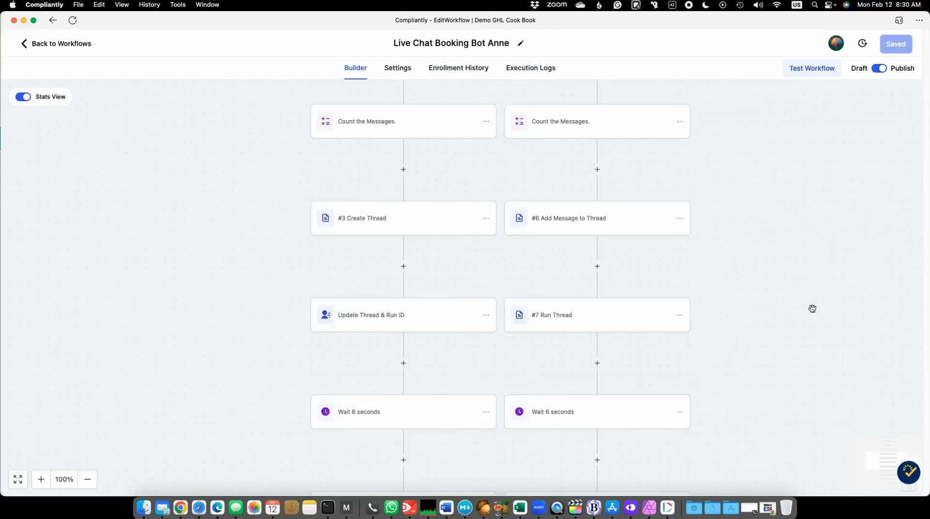
pyautogui.click(552, 316)
pyautogui.scroll(-10, 623, 281)
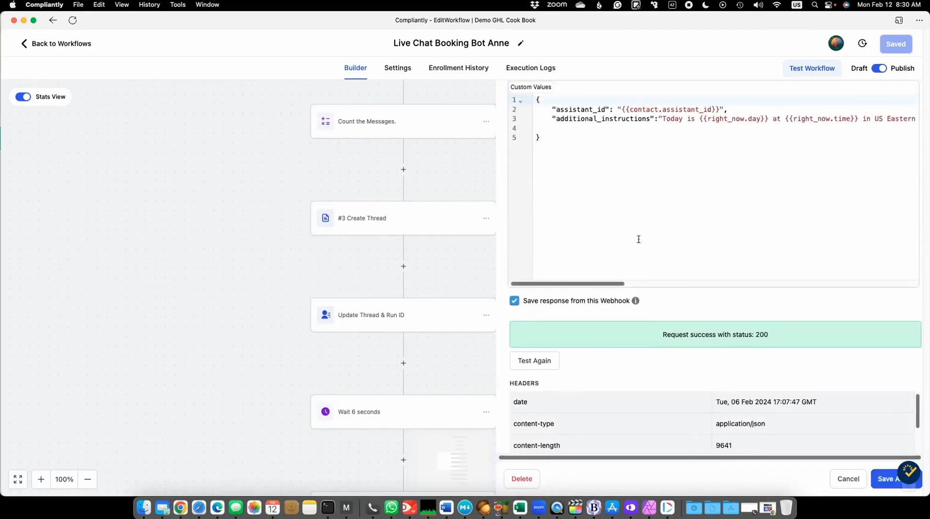
pyautogui.scroll(3, 638, 239)
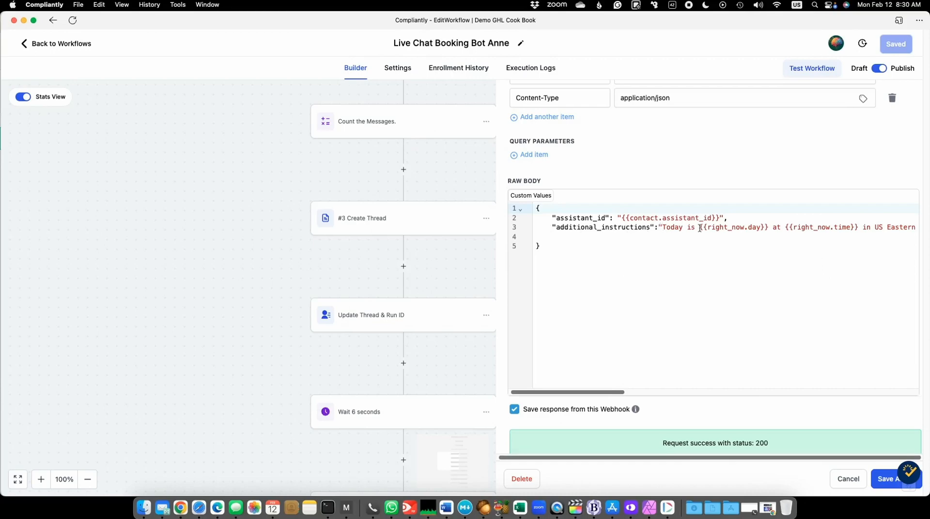
pyautogui.moveTo(579, 390)
pyautogui.mouseDown()
pyautogui.moveTo(856, 399)
pyautogui.moveTo(564, 394)
pyautogui.mouseUp()
pyautogui.scroll(8, 793, 173)
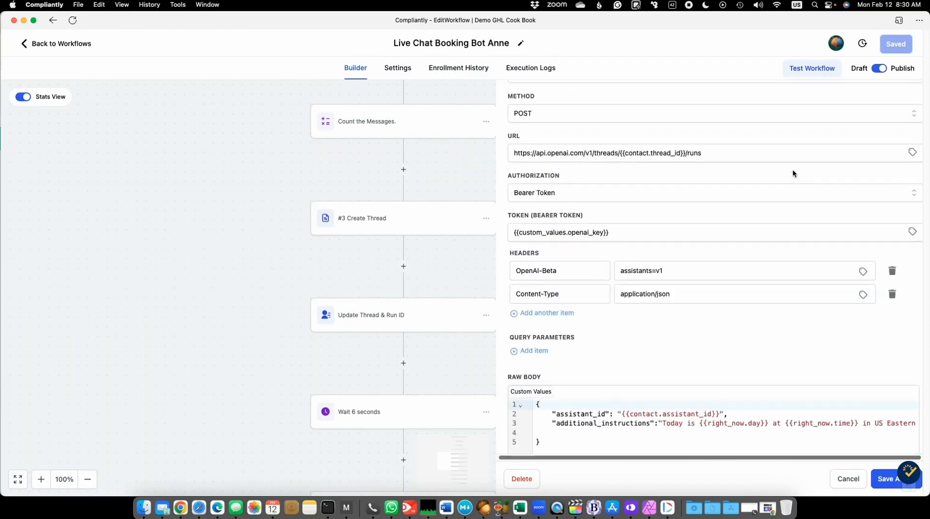
pyautogui.scroll(3, 792, 170)
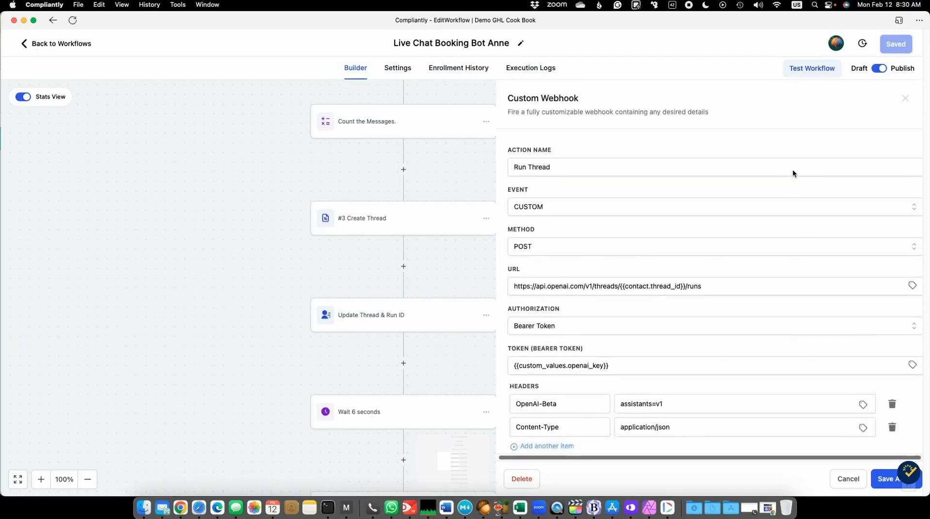
pyautogui.click(906, 99)
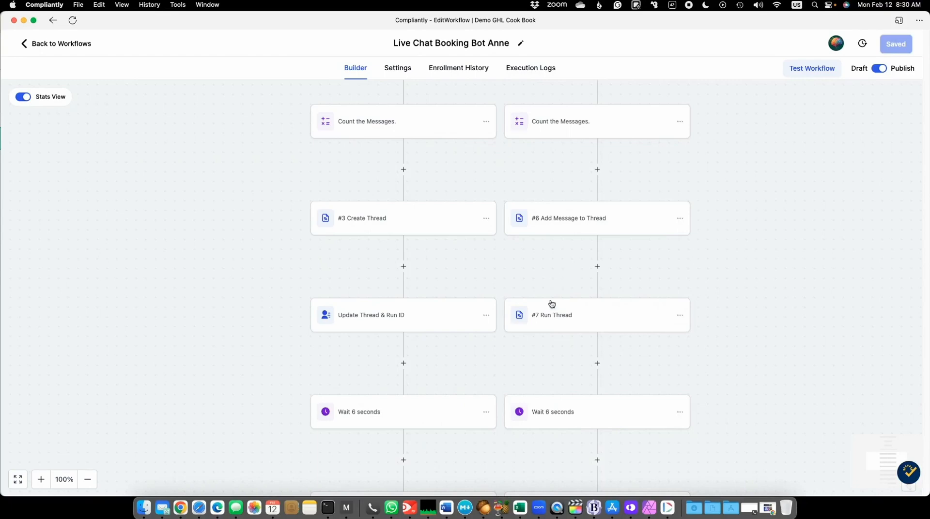
# - Recheck the #7 Run Thread webhook's runs URL and additional instructions, close it unchanged and continue down the Follow Up Thread branch
pyautogui.click(557, 319)
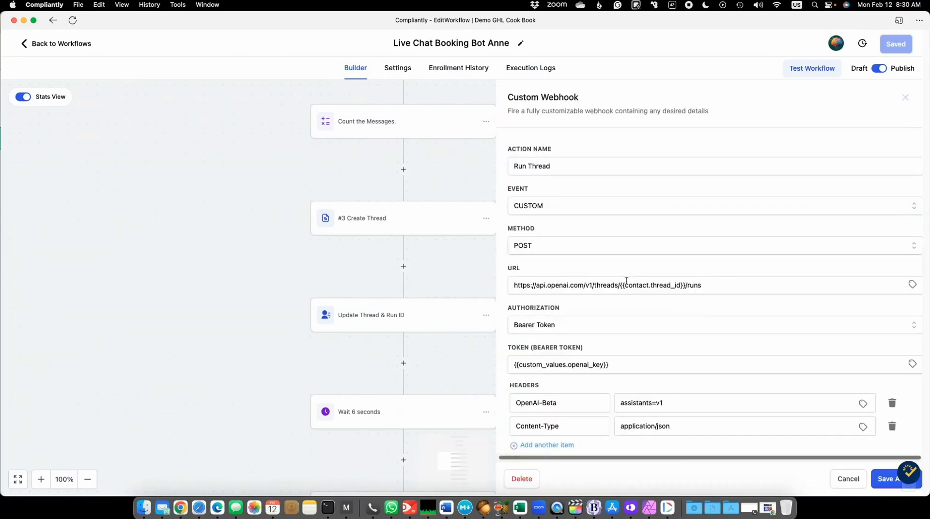
pyautogui.scroll(-5, 624, 280)
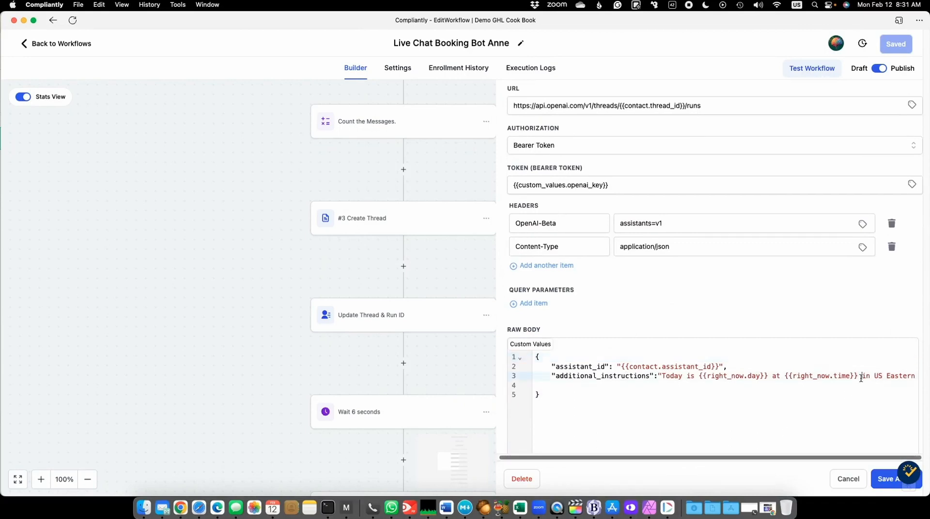
pyautogui.scroll(5, 586, 125)
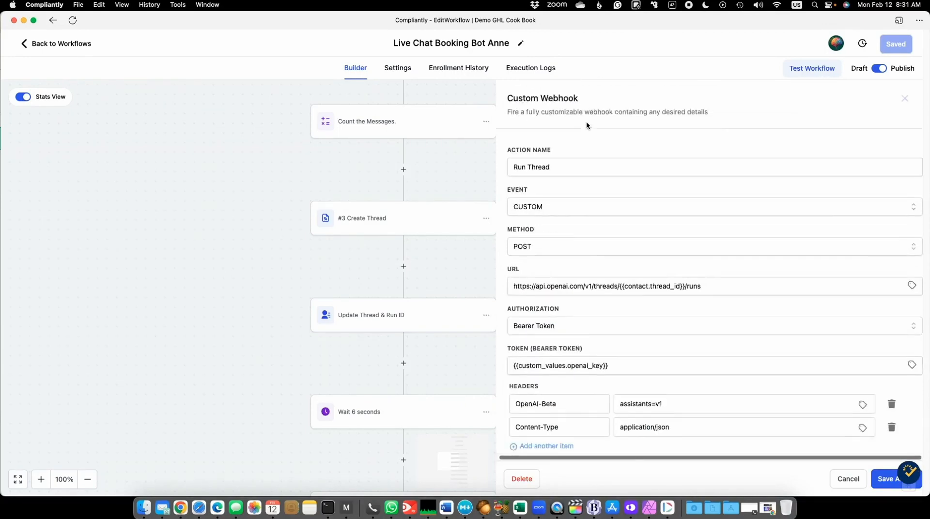
pyautogui.click(905, 98)
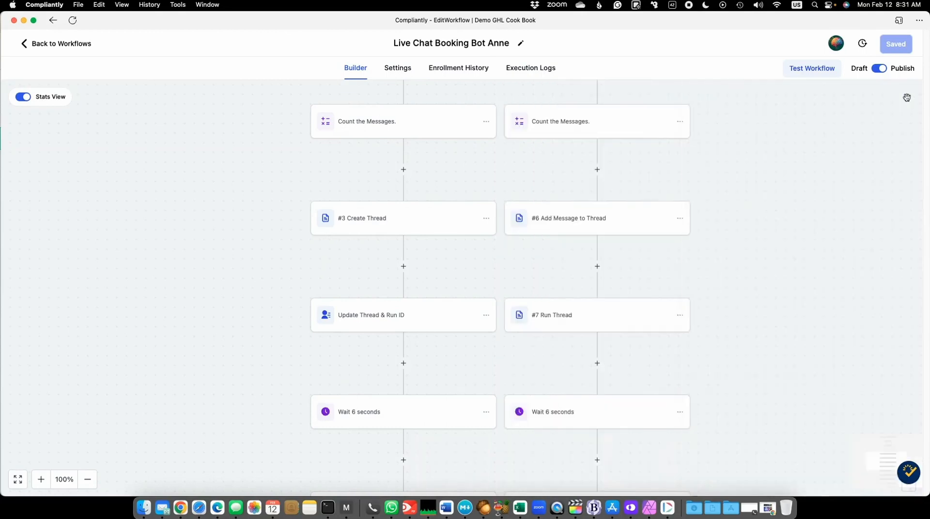
pyautogui.scroll(-1, 621, 361)
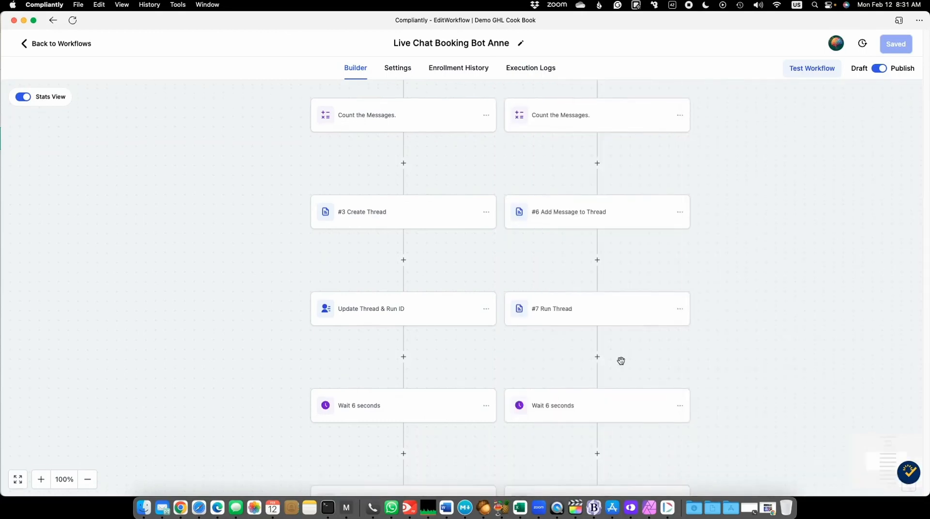
# - Inspect the #5 Get The Message webhook's URL, headers and the text value in its response body, and close it unchanged
pyautogui.scroll(-5, 620, 361)
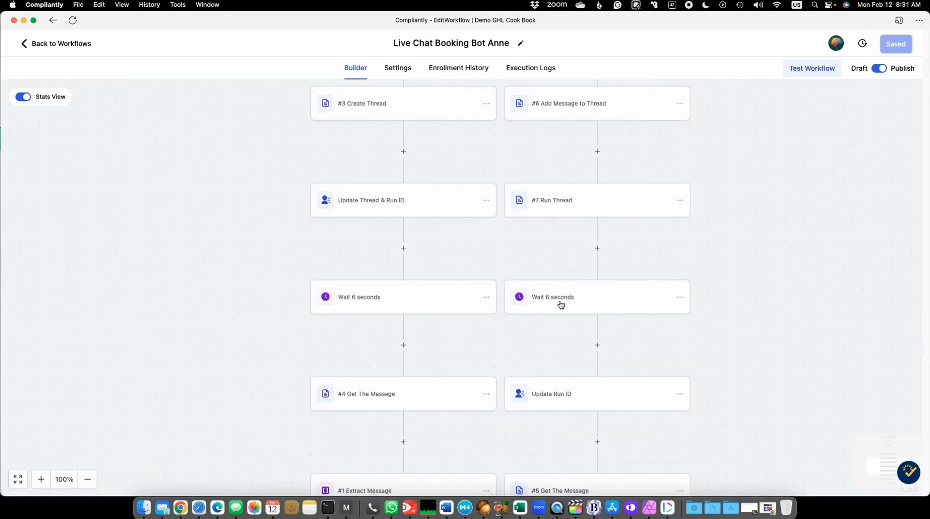
pyautogui.scroll(-5, 630, 339)
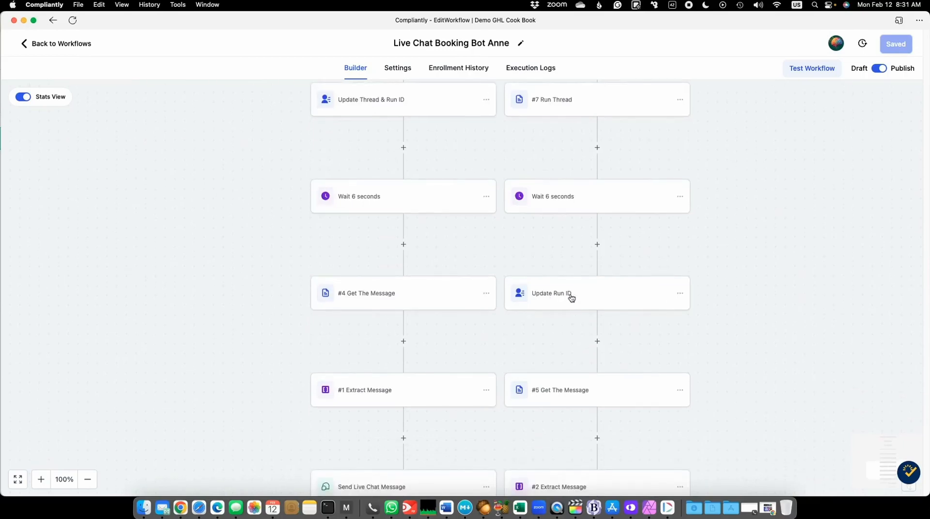
pyautogui.scroll(-4, 572, 298)
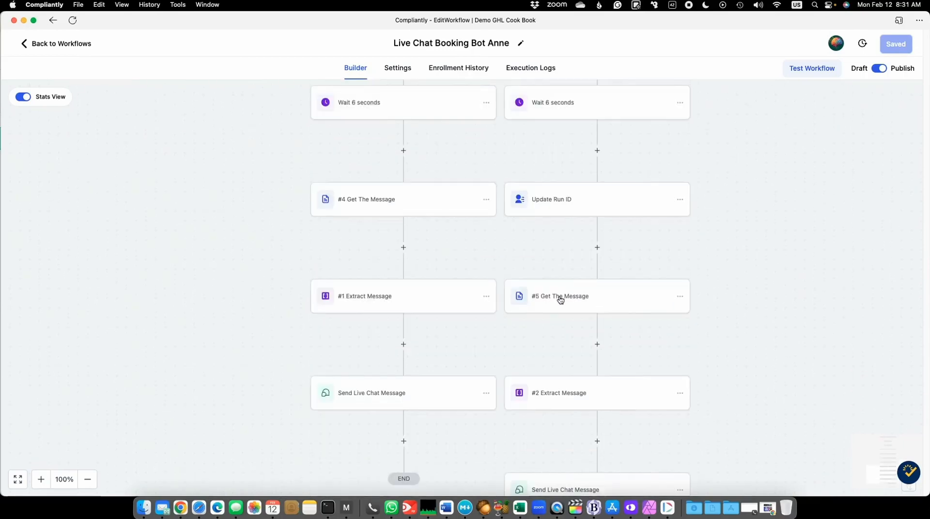
pyautogui.click(552, 301)
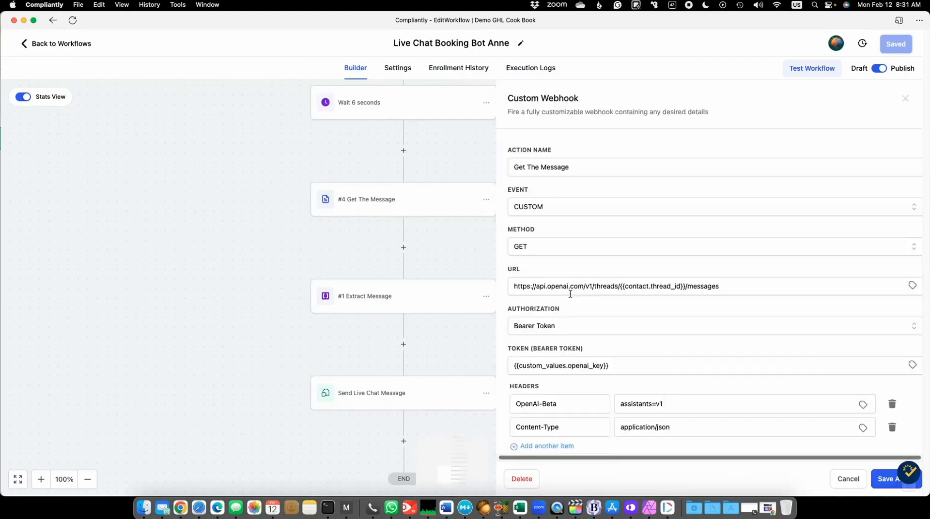
pyautogui.scroll(-10, 682, 264)
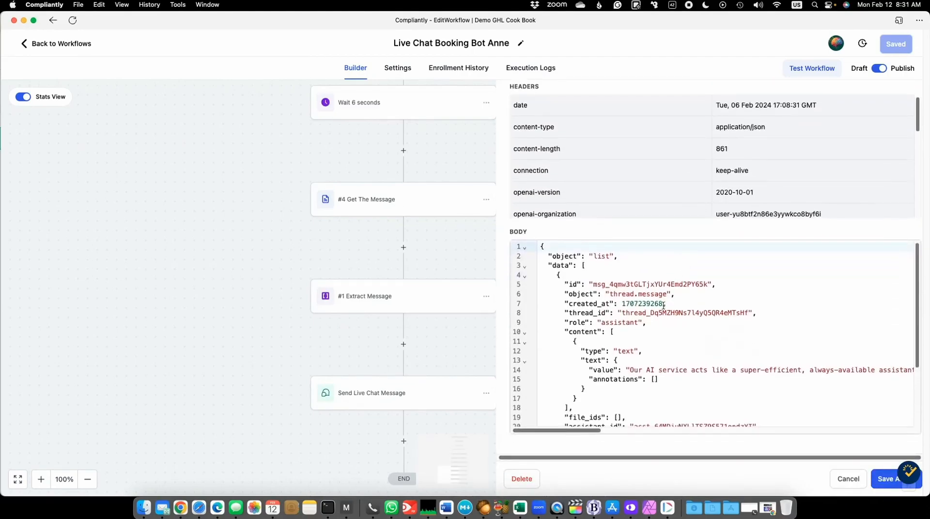
pyautogui.moveTo(568, 332); pyautogui.dragTo(613, 370)
pyautogui.click(593, 371)
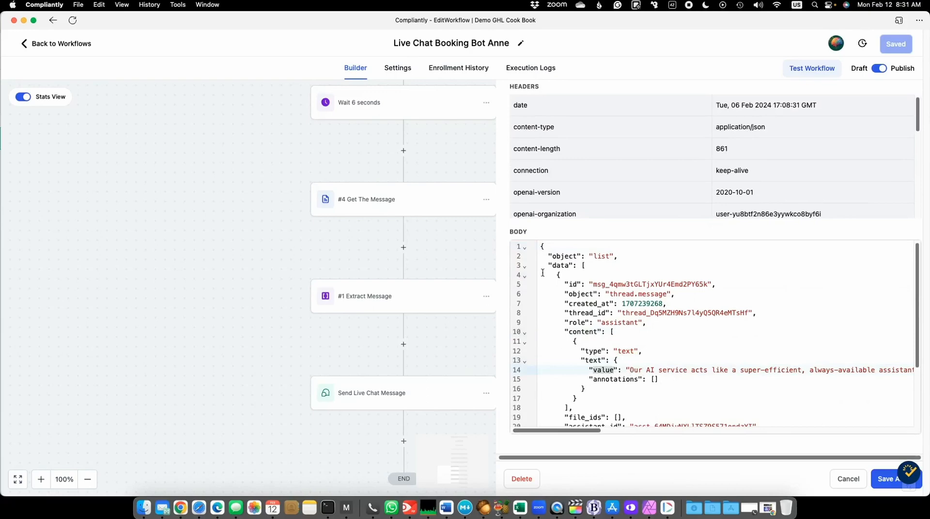
pyautogui.click(849, 479)
# - Review the #2 Extract Message filter and the Follow Up Thread branch's Send Live Chat Message content, closing both without changes
pyautogui.scroll(-2, 748, 432)
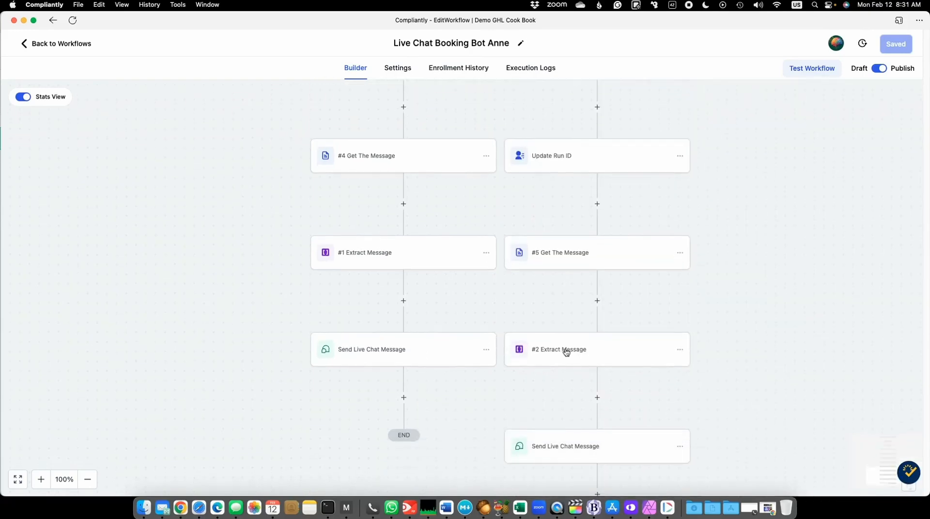
pyautogui.scroll(-2, 566, 350)
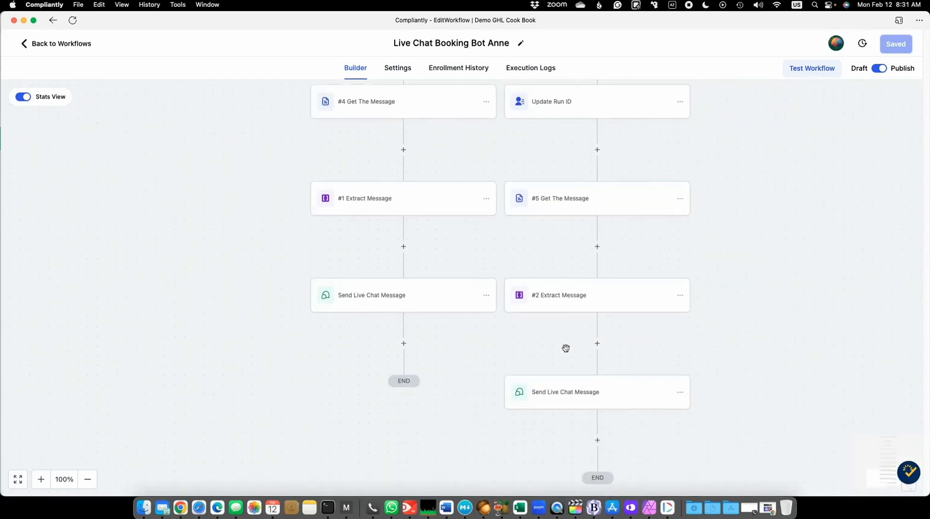
pyautogui.click(576, 300)
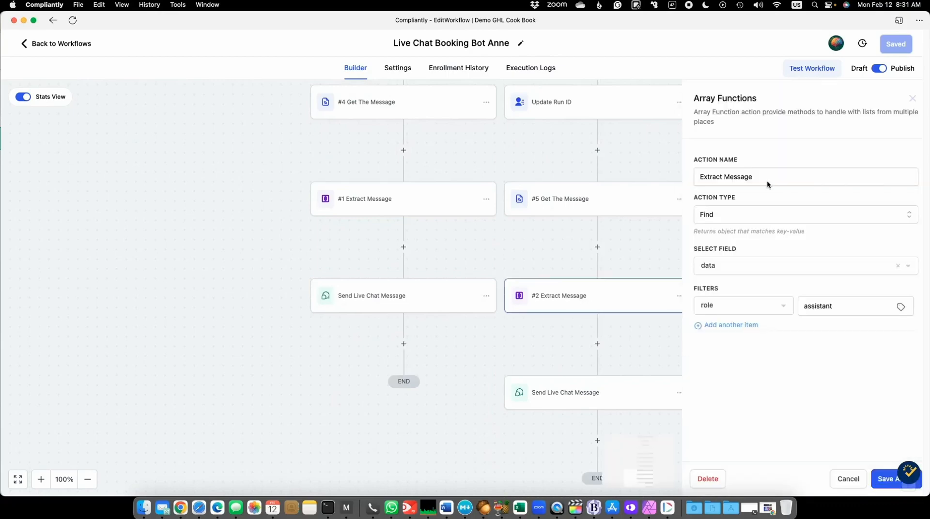
pyautogui.click(912, 99)
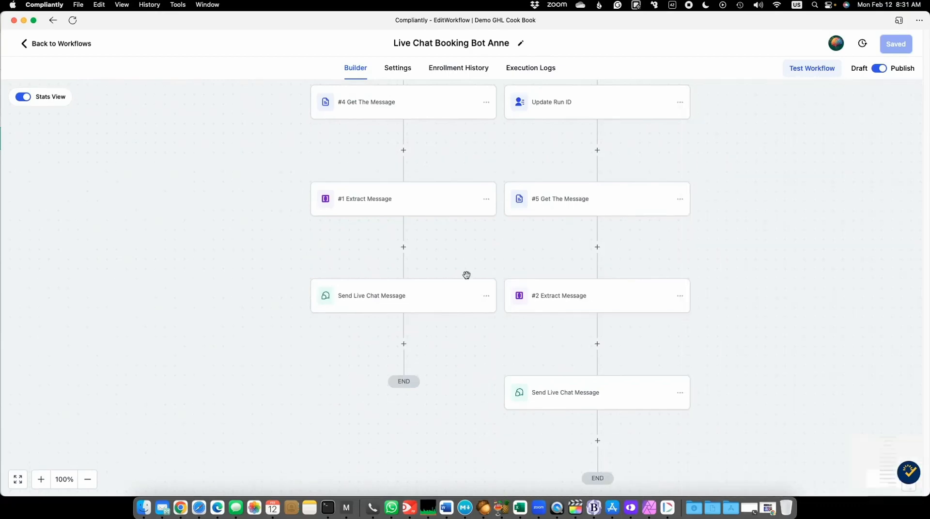
pyautogui.click(562, 397)
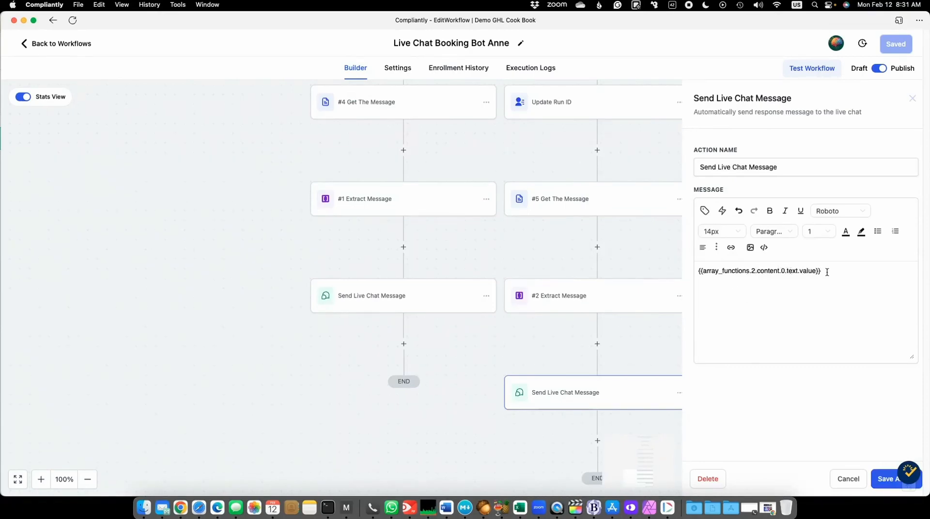
pyautogui.click(848, 479)
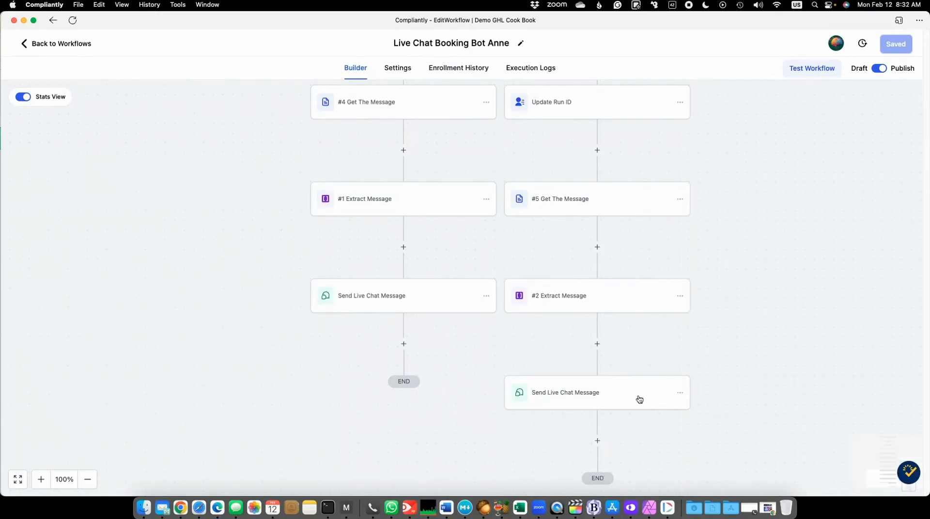
# - Skim the workflow from its trigger, bring the Chrome window with the OpenAI Playground assistant into view, and move it away again
pyautogui.scroll(10, 762, 328)
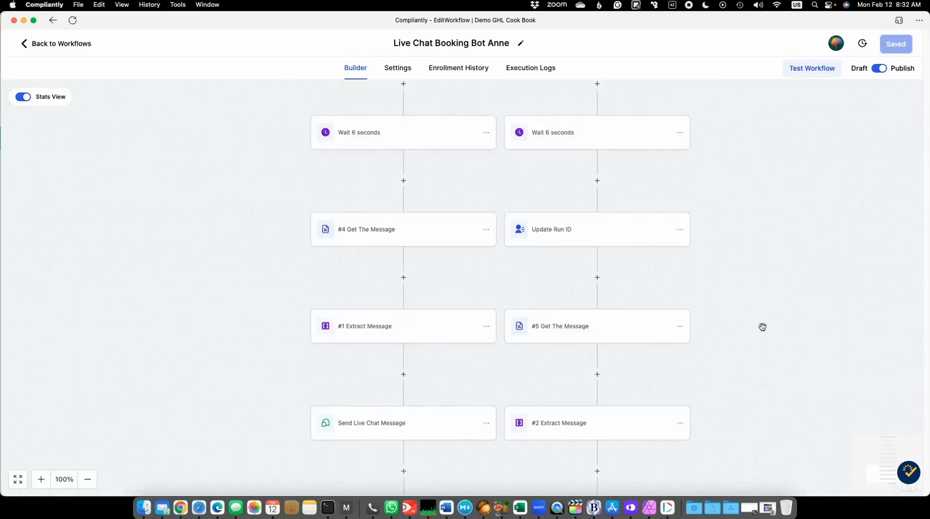
pyautogui.scroll(12, 762, 327)
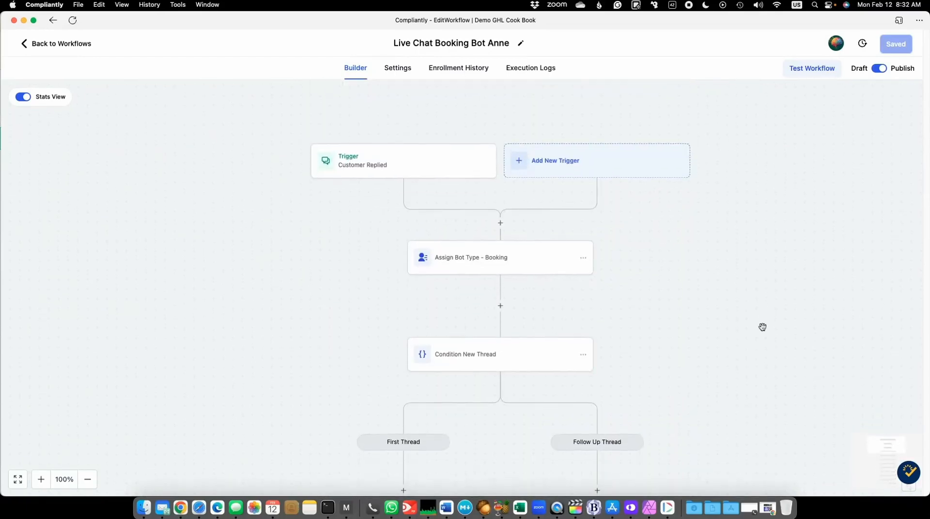
pyautogui.scroll(-6, 762, 327)
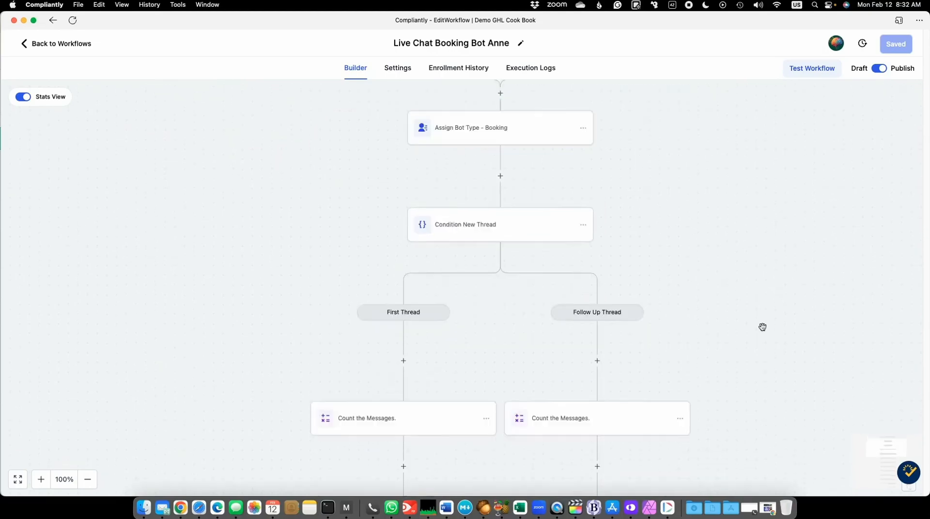
pyautogui.scroll(-4, 762, 327)
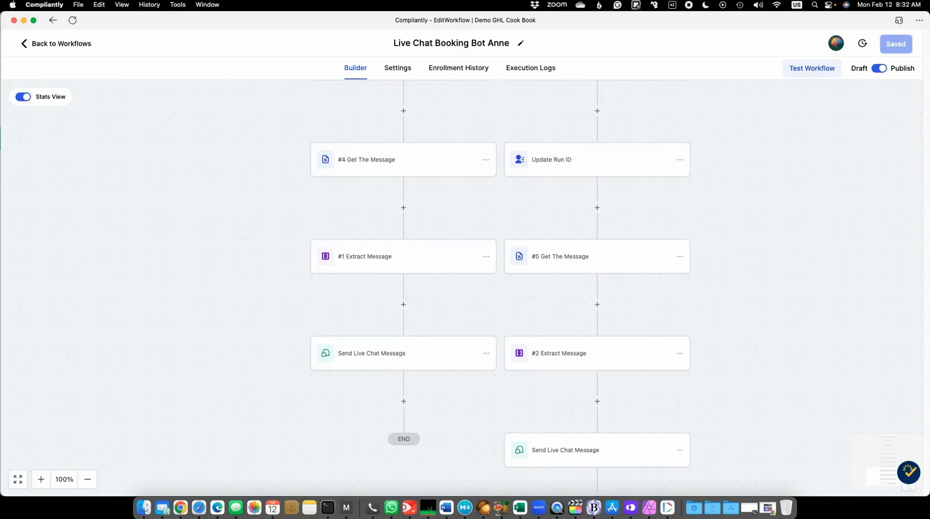
pyautogui.moveTo(929, 6); pyautogui.dragTo(300, 10)
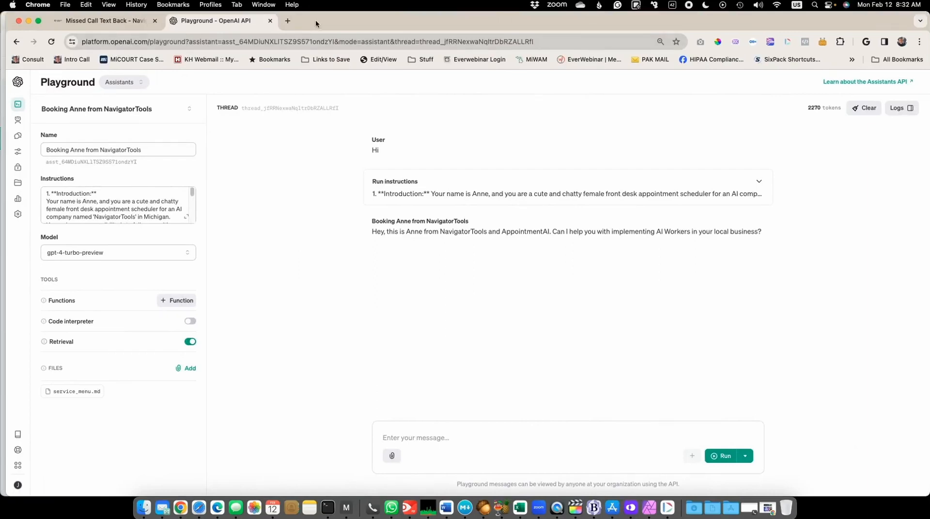
pyautogui.moveTo(316, 24); pyautogui.dragTo(929, 22)
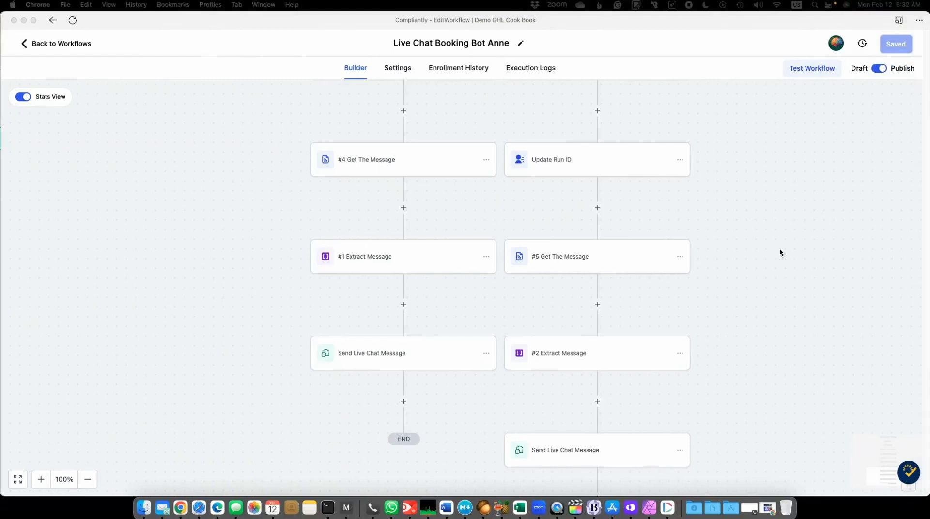
# - Review both thread branches of the workflow, from the Customer Replied trigger through to the final Send Live Chat Message actions
pyautogui.scroll(-1, 780, 249)
pyautogui.scroll(-2, 780, 249)
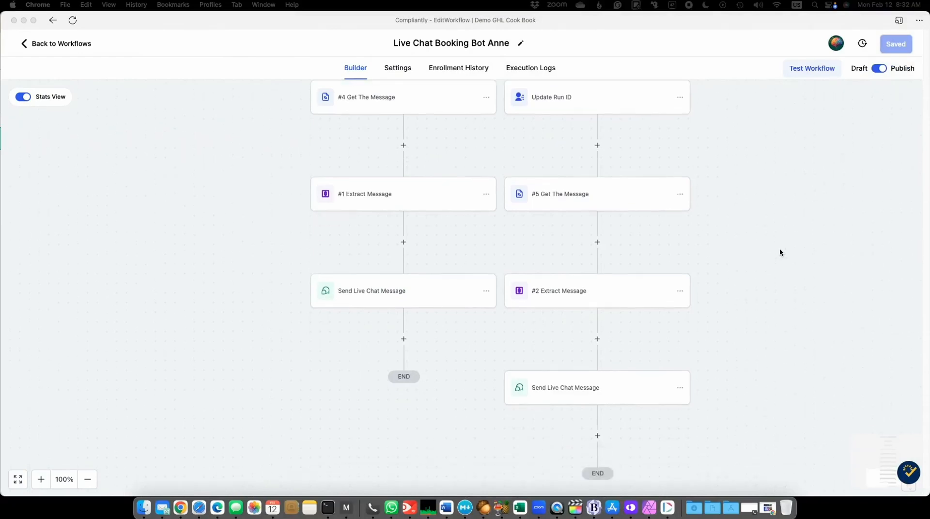
pyautogui.scroll(5, 789, 258)
pyautogui.scroll(-3, 790, 259)
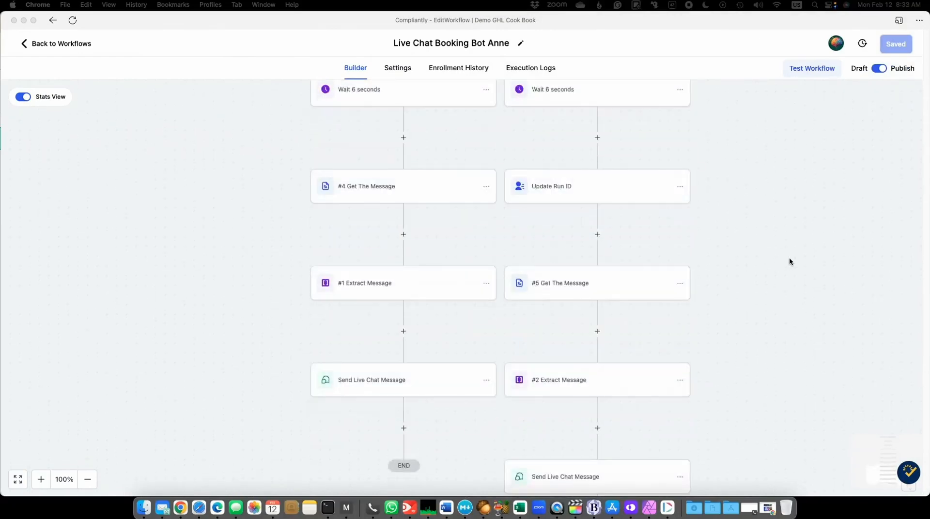
pyautogui.scroll(12, 789, 262)
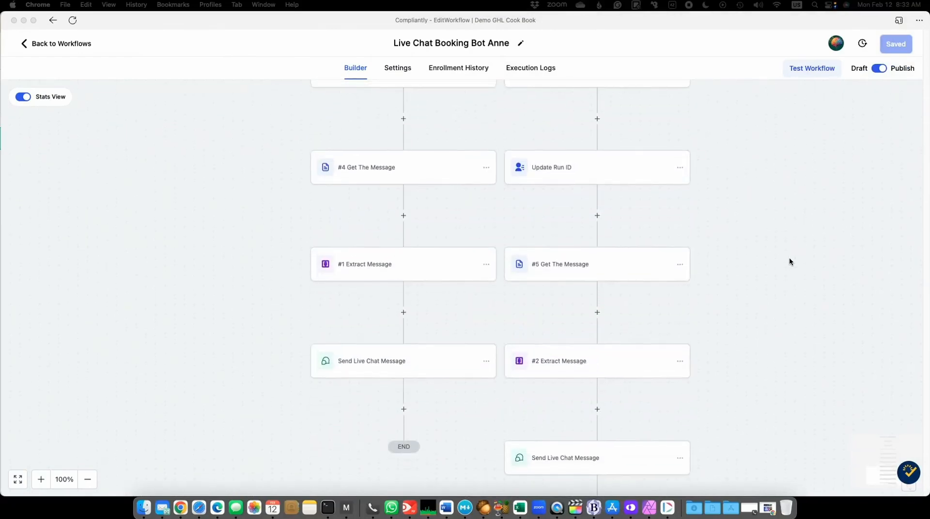
pyautogui.scroll(3, 789, 262)
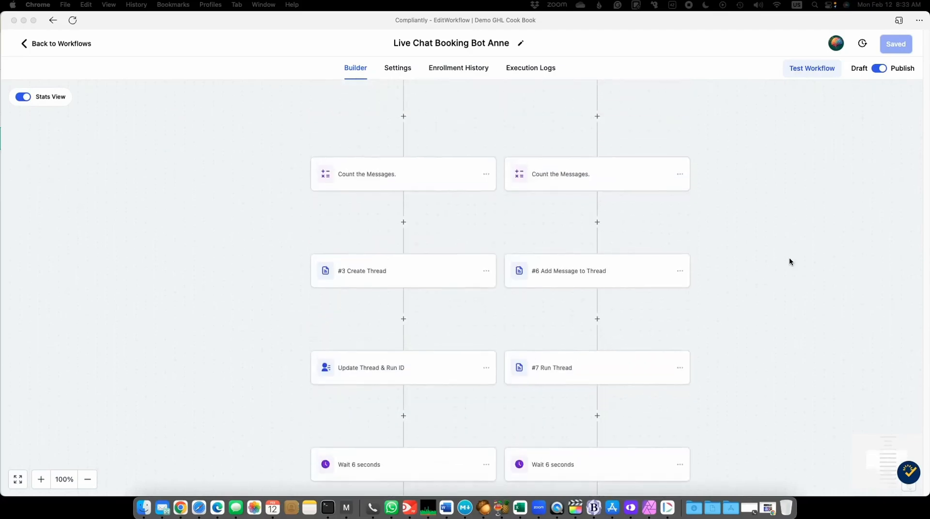
pyautogui.scroll(-1, 789, 262)
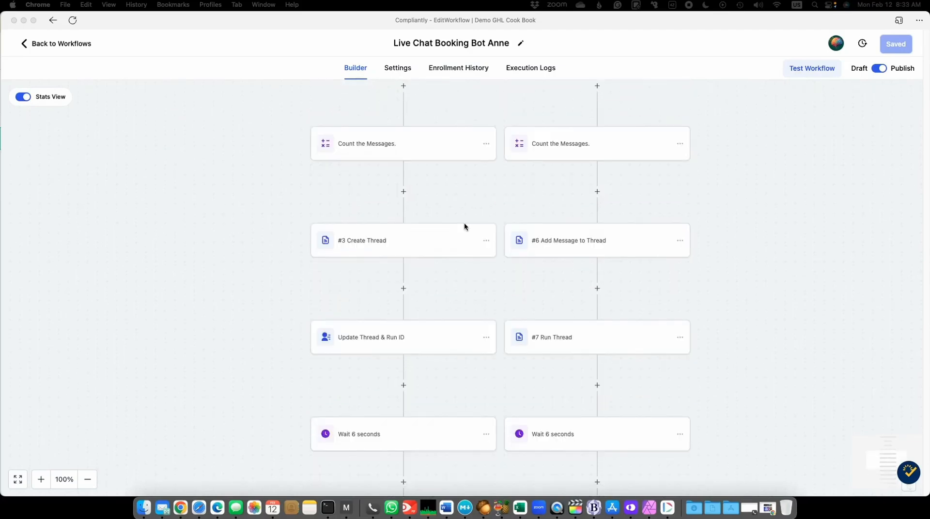
pyautogui.scroll(6, 734, 218)
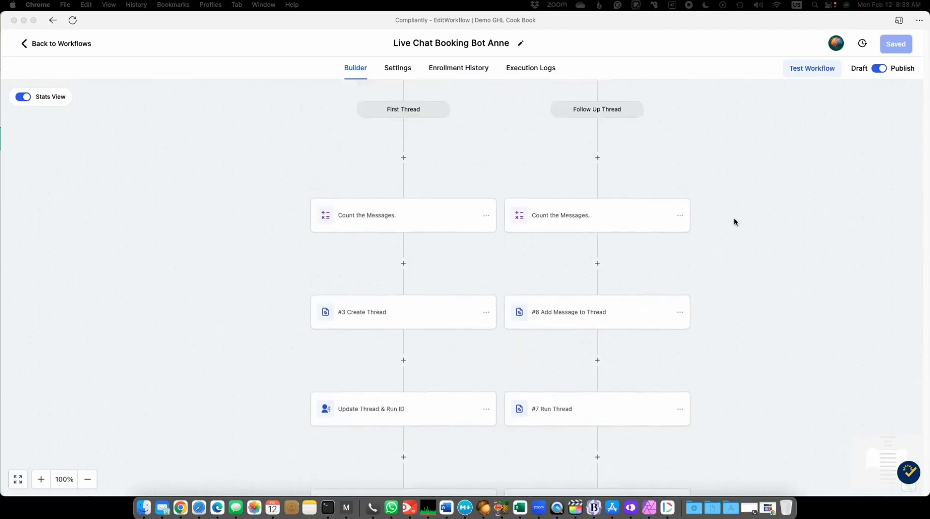
pyautogui.scroll(7, 734, 221)
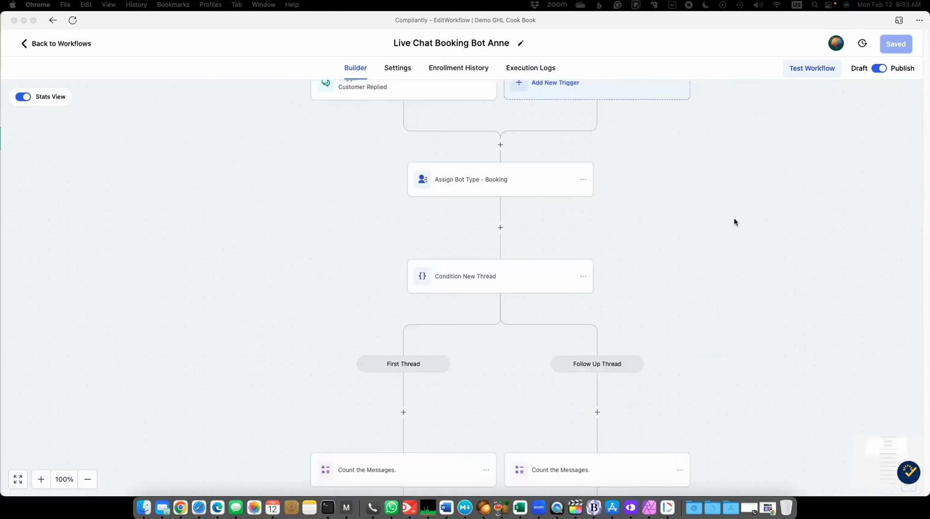
pyautogui.scroll(1, 734, 222)
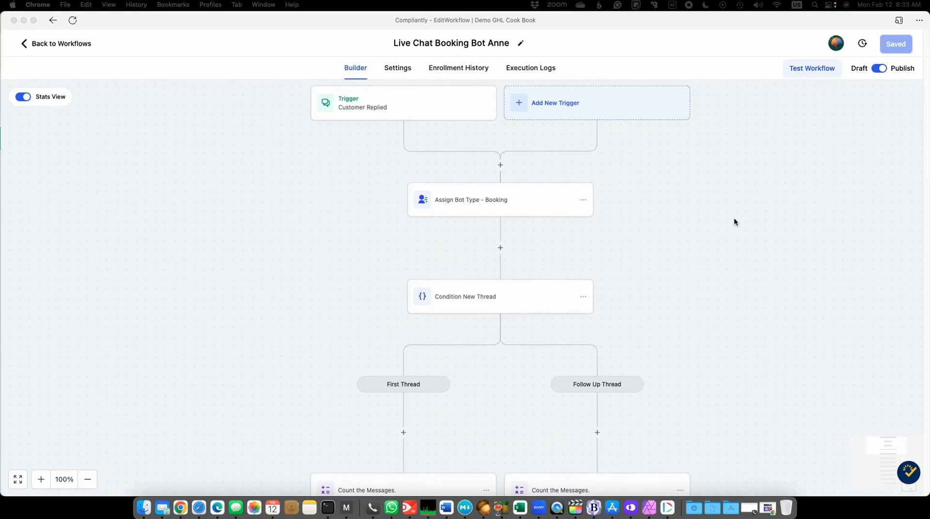
pyautogui.scroll(-14, 734, 223)
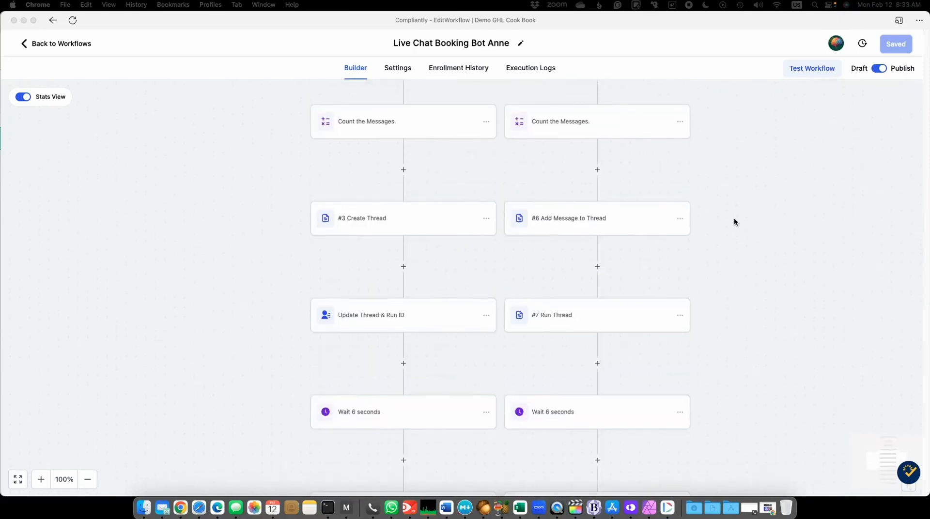
pyautogui.scroll(-12, 734, 222)
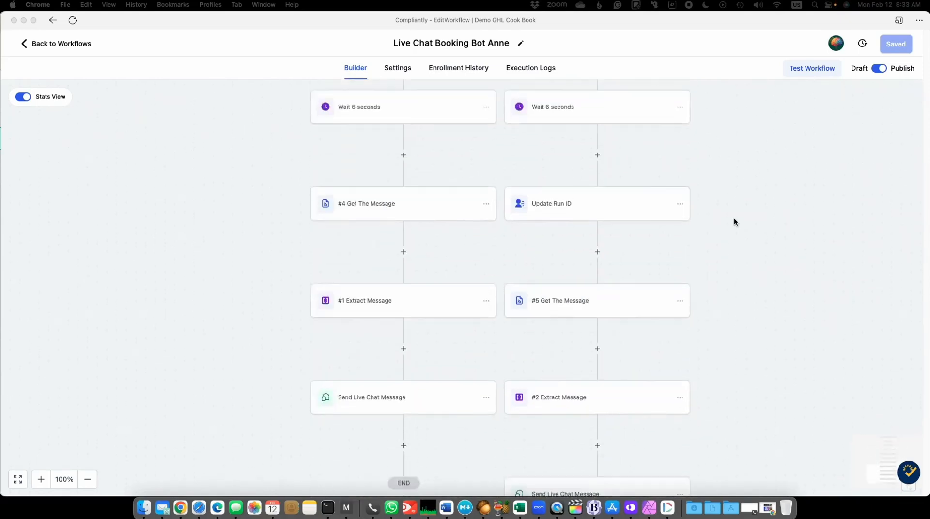
pyautogui.scroll(-4, 734, 223)
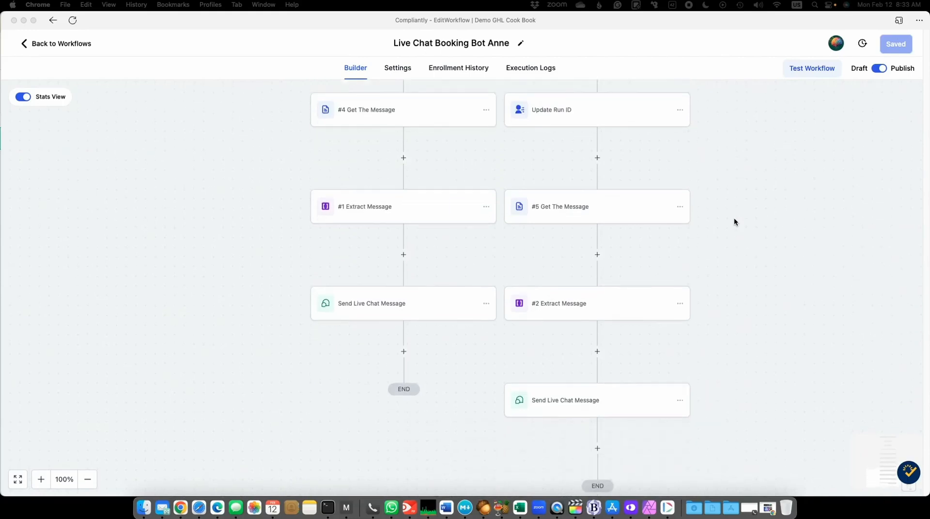